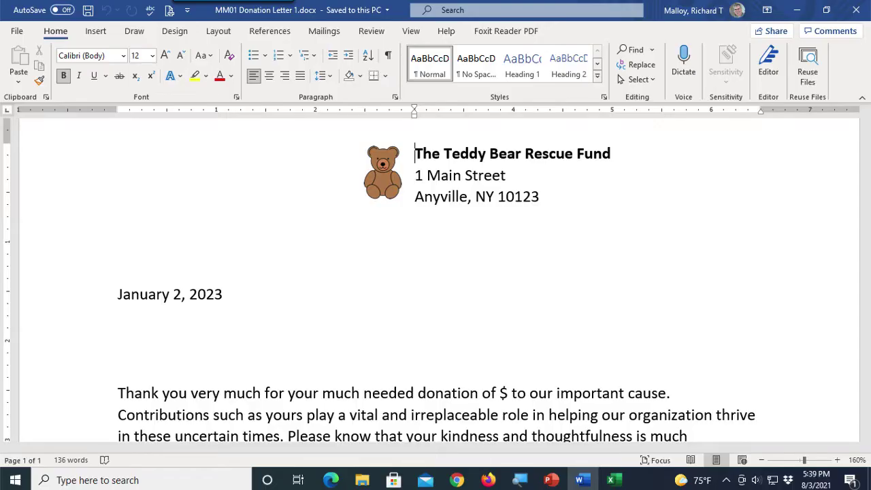
# Launch the Step-by-Step Mail Merge Wizard from Start Mail Merge, with Letters as the document type
pyautogui.click(324, 32)
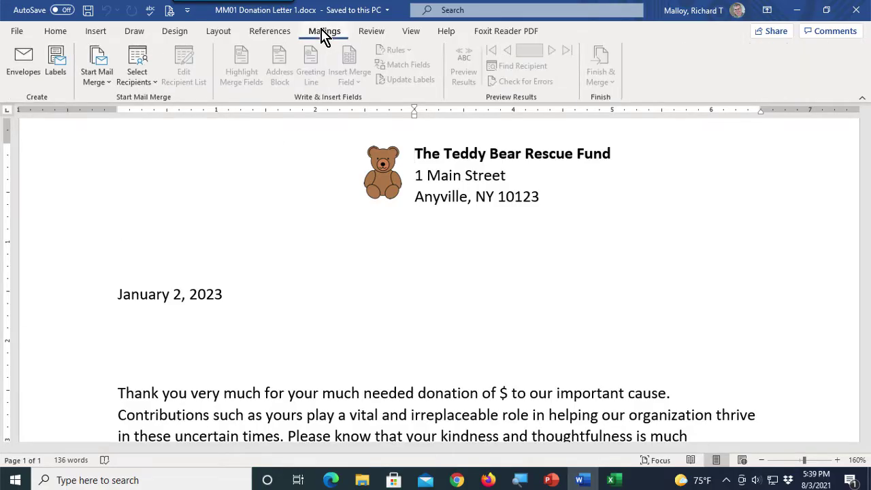
pyautogui.click(102, 67)
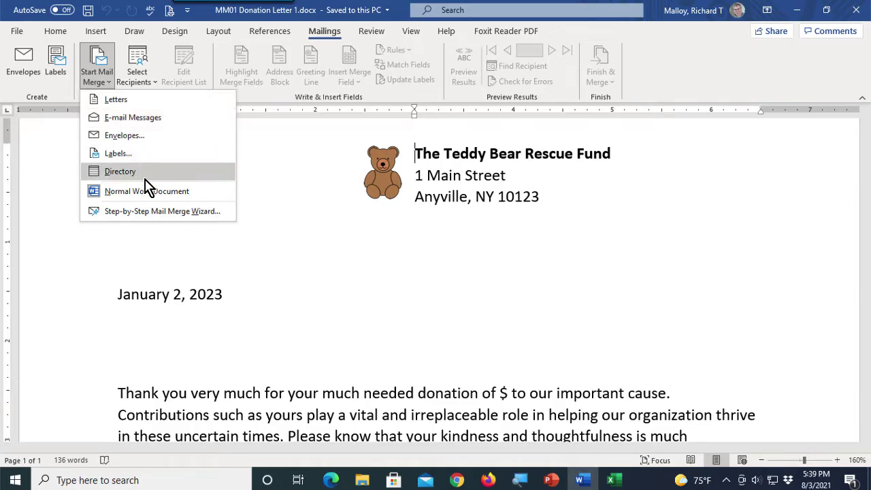
pyautogui.click(164, 212)
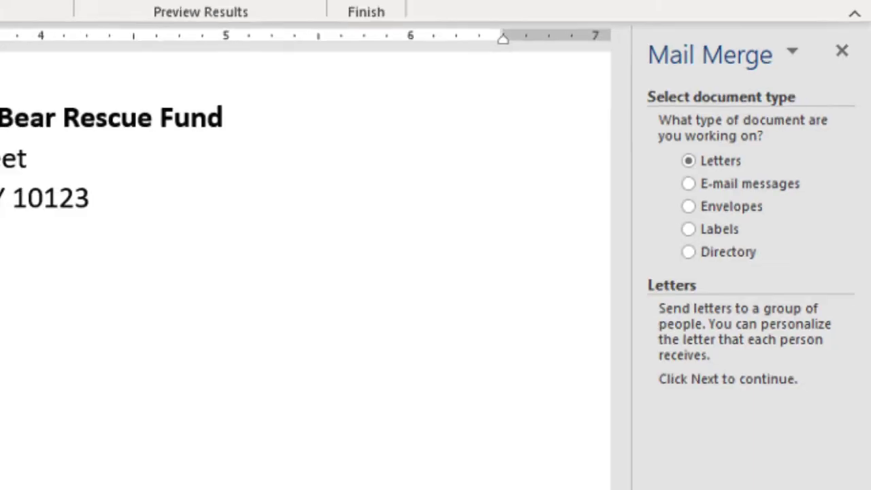
# Advance the wizard with the current letter as the starting document to Use an existing list
pyautogui.click(801, 422)
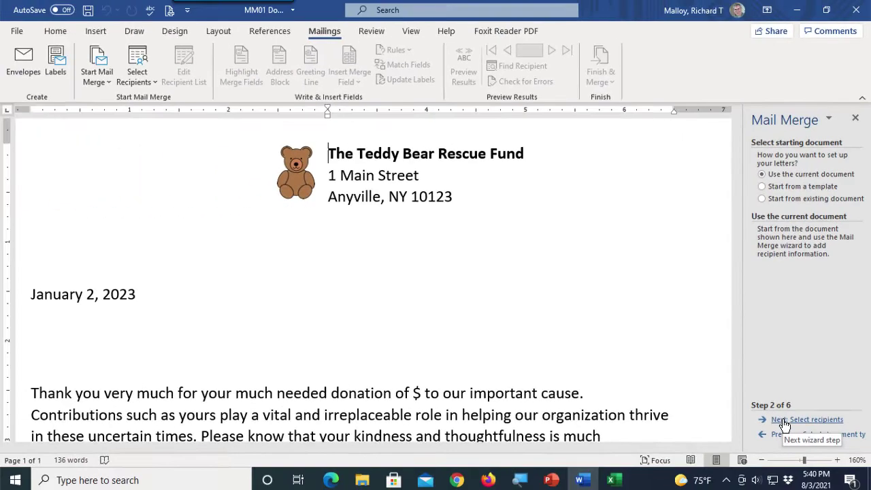
pyautogui.click(785, 422)
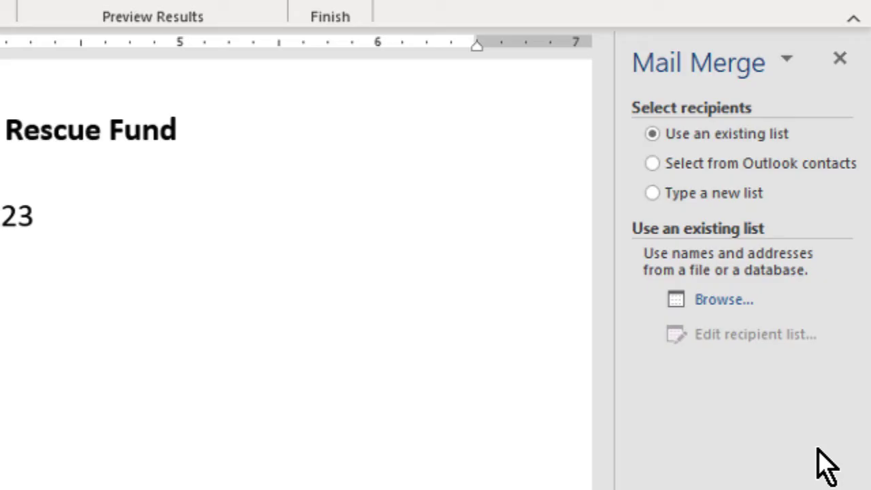
# Load Sheet1$ of MM01 Mail Merge Donation Data 1.xlsx from the Mail Merge 6 Steps folder
pyautogui.click(722, 301)
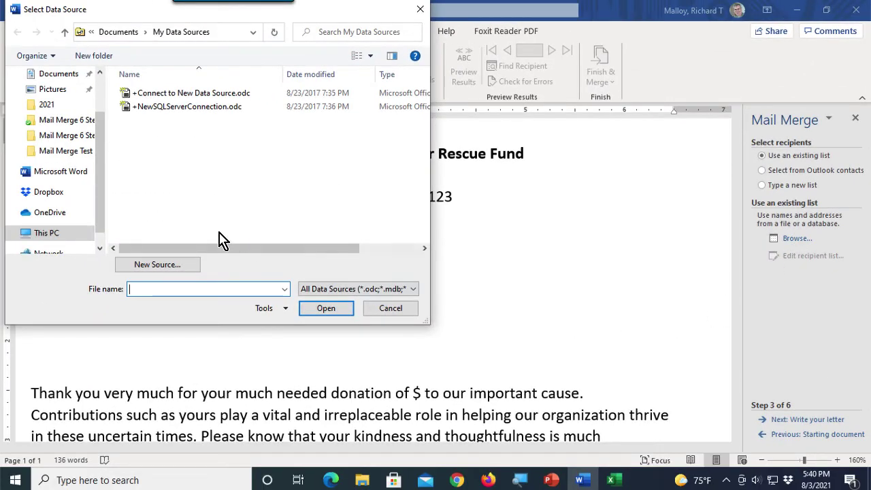
pyautogui.click(80, 201)
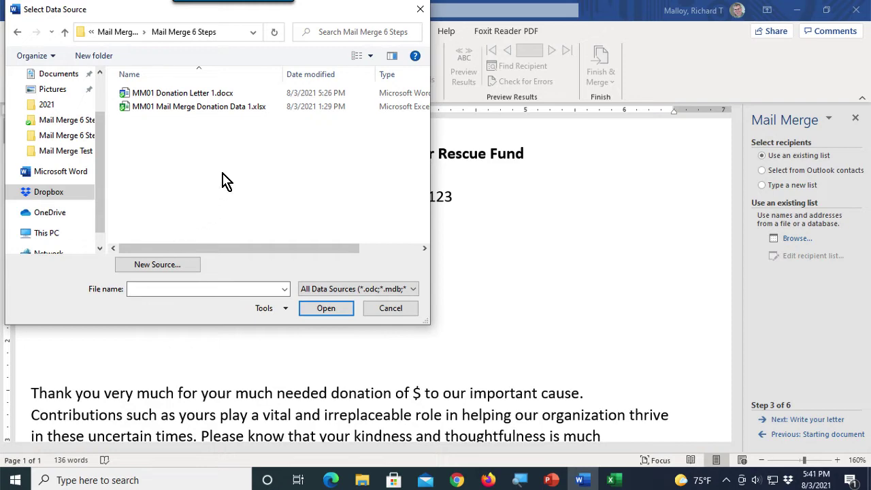
pyautogui.doubleClick(204, 107)
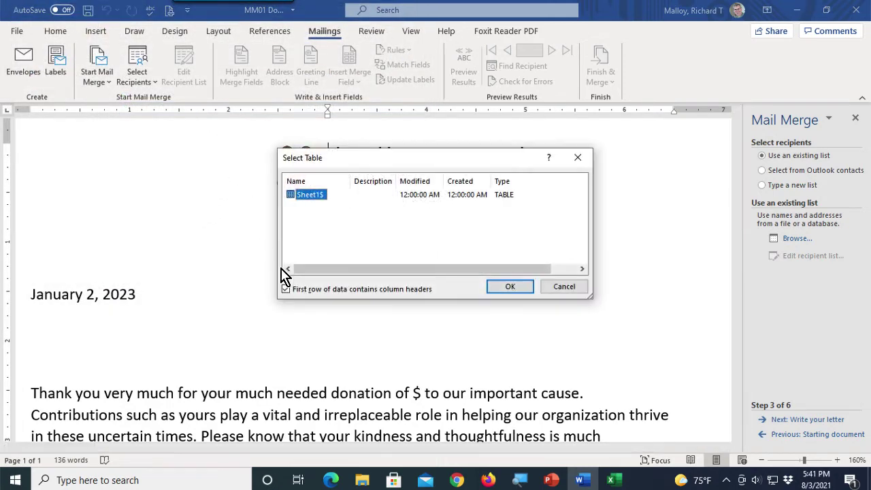
pyautogui.click(519, 293)
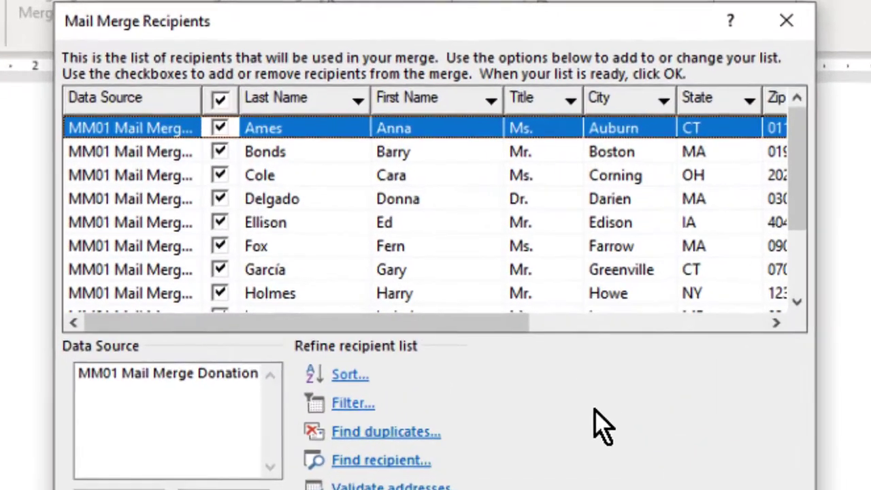
# Test excluding and re-including recipients, and filter State to CT then back to (All)
pyautogui.click(219, 175)
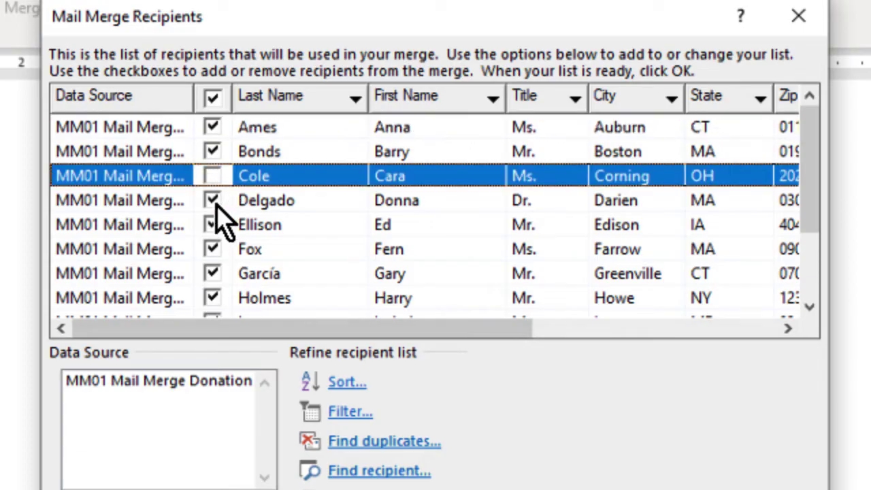
pyautogui.click(214, 201)
pyautogui.click(214, 176)
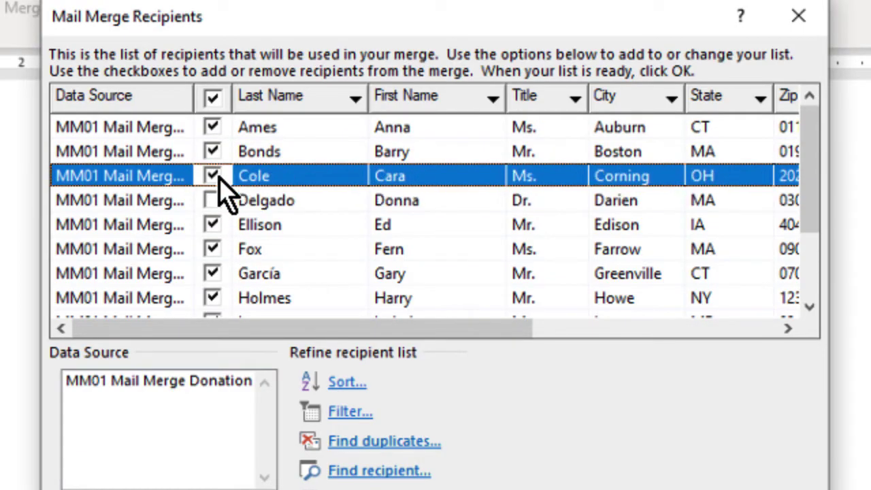
pyautogui.click(213, 201)
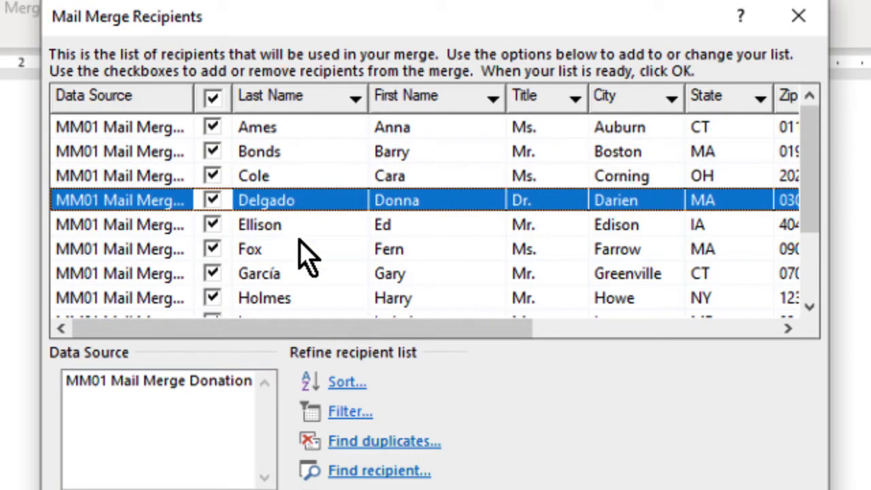
pyautogui.click(760, 99)
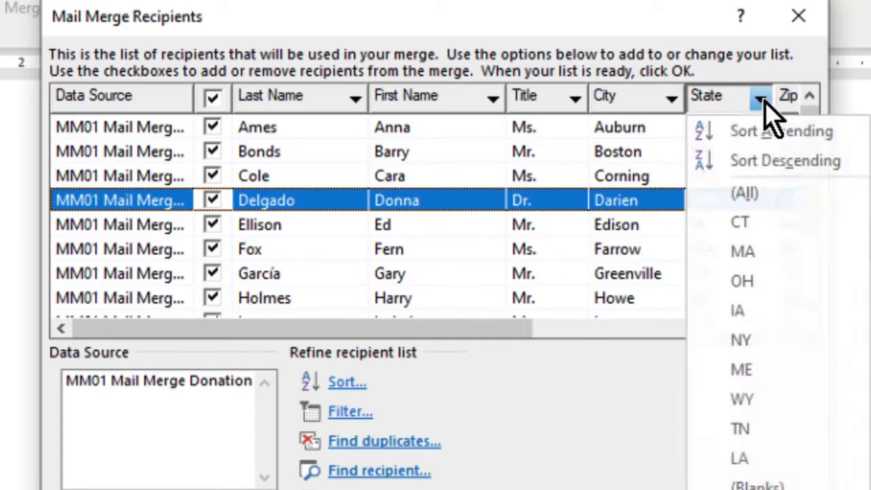
pyautogui.click(757, 222)
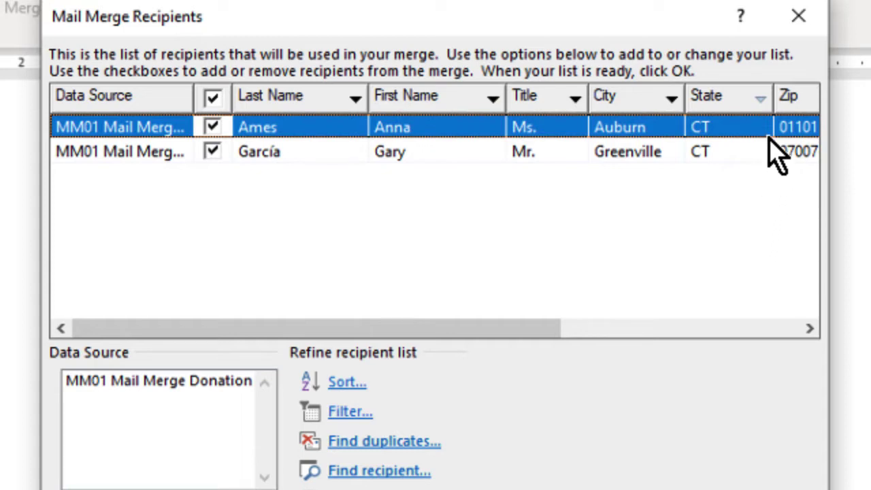
pyautogui.click(763, 99)
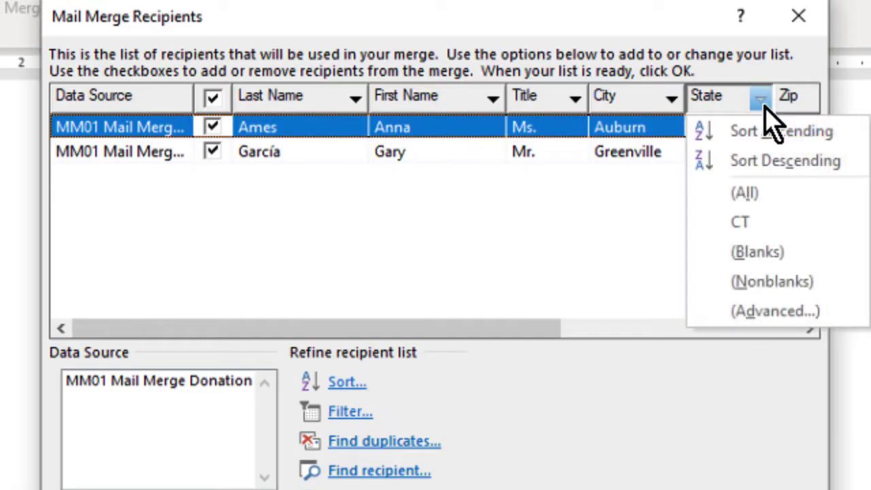
pyautogui.click(762, 192)
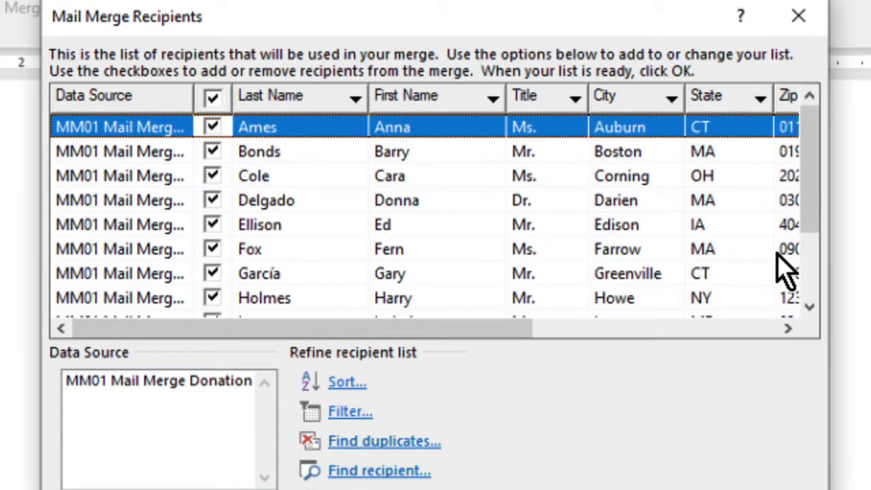
# Sort the recipients by Last Name ascending and confirm the recipient list
pyautogui.moveTo(503, 331); pyautogui.dragTo(572, 330)
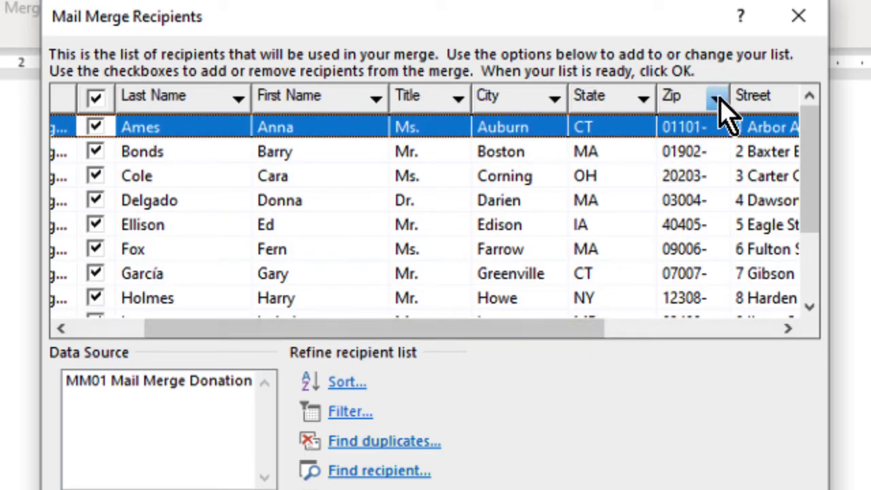
pyautogui.click(717, 97)
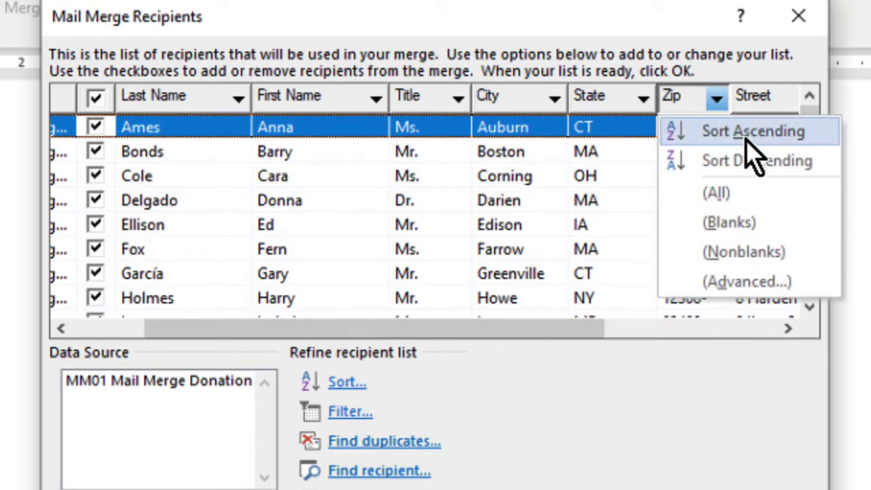
pyautogui.click(718, 113)
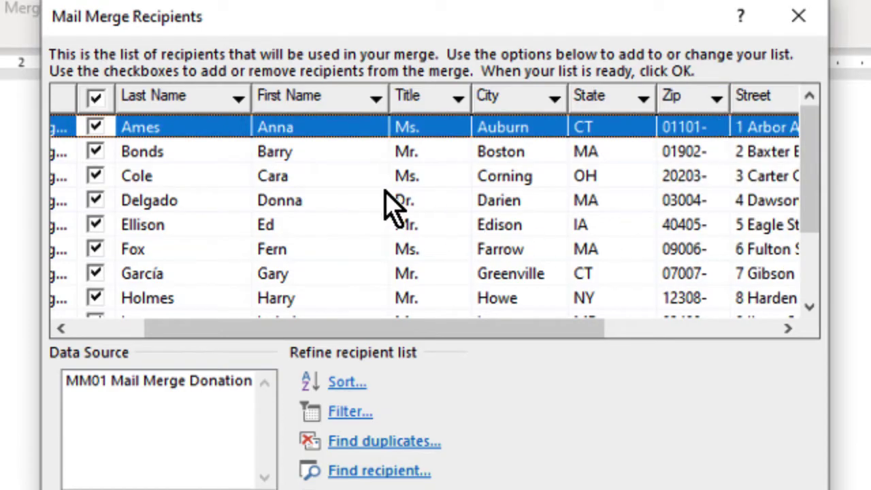
pyautogui.click(377, 100)
pyautogui.click(375, 133)
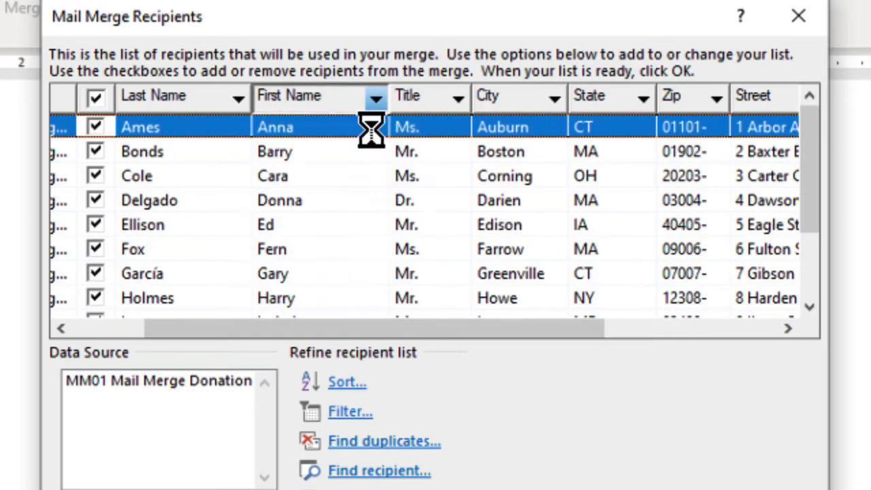
pyautogui.click(238, 100)
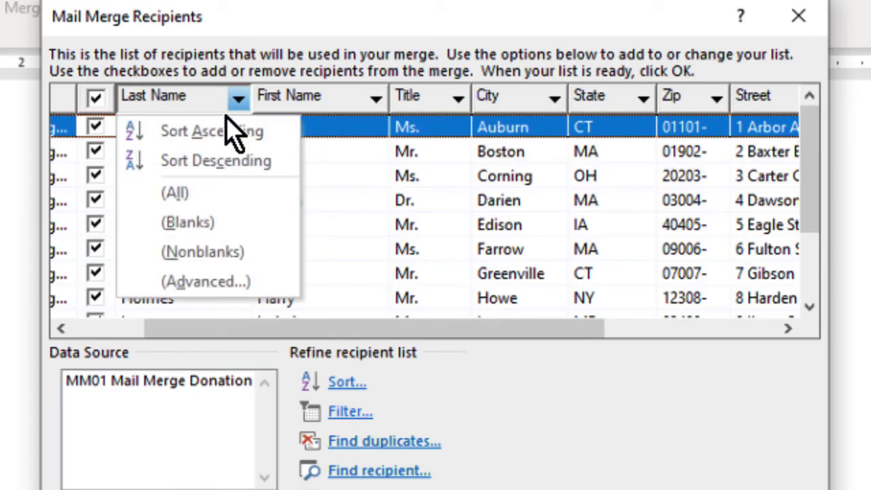
pyautogui.click(225, 133)
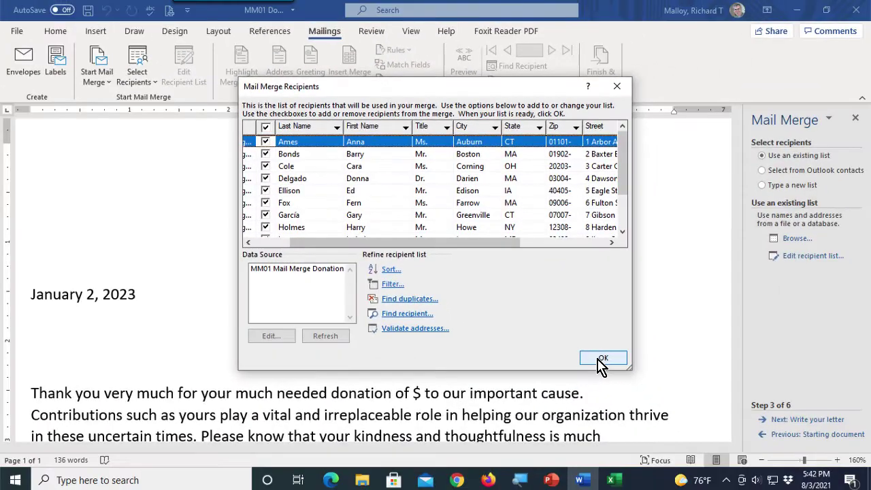
pyautogui.click(602, 359)
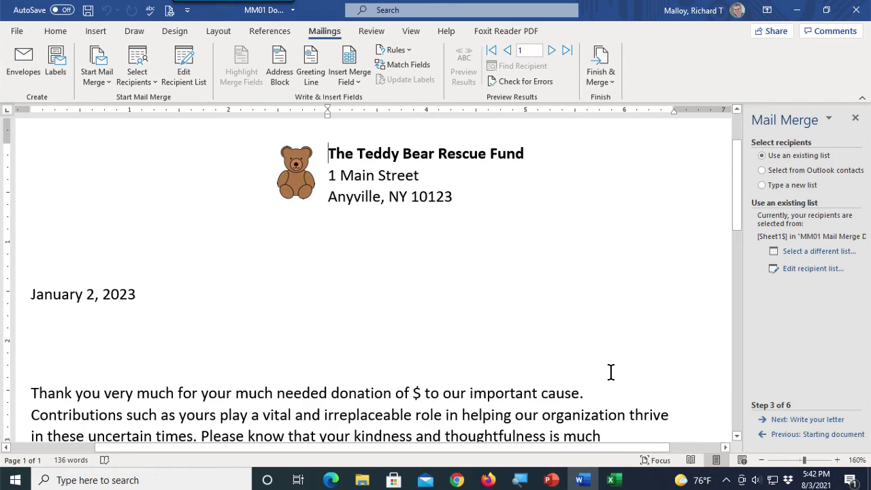
# Move to writing the letter and insert an Address Block below the date
pyautogui.click(780, 420)
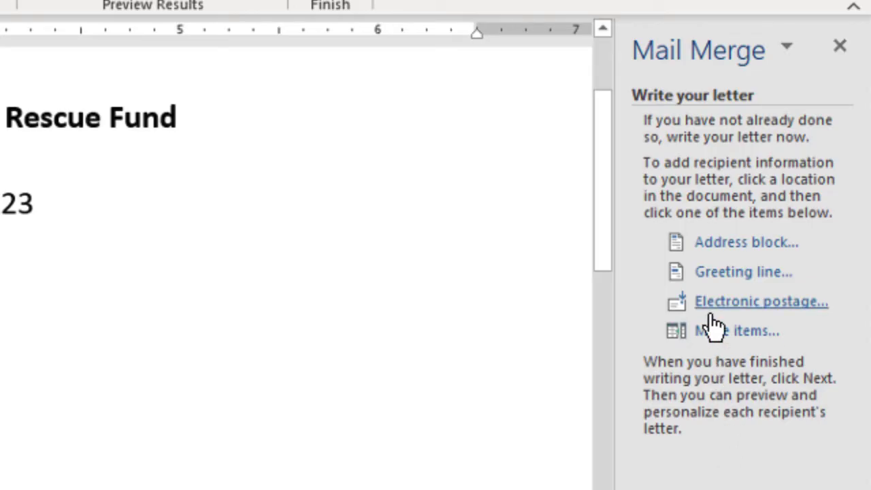
pyautogui.click(720, 243)
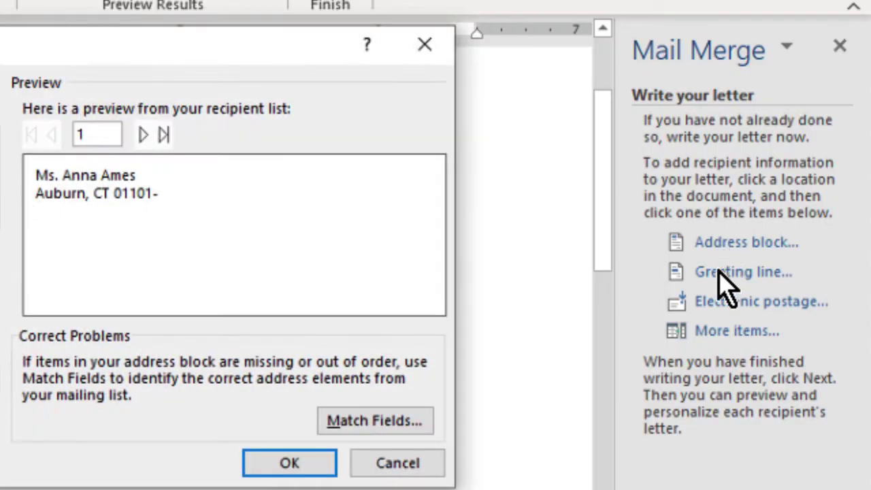
pyautogui.click(287, 460)
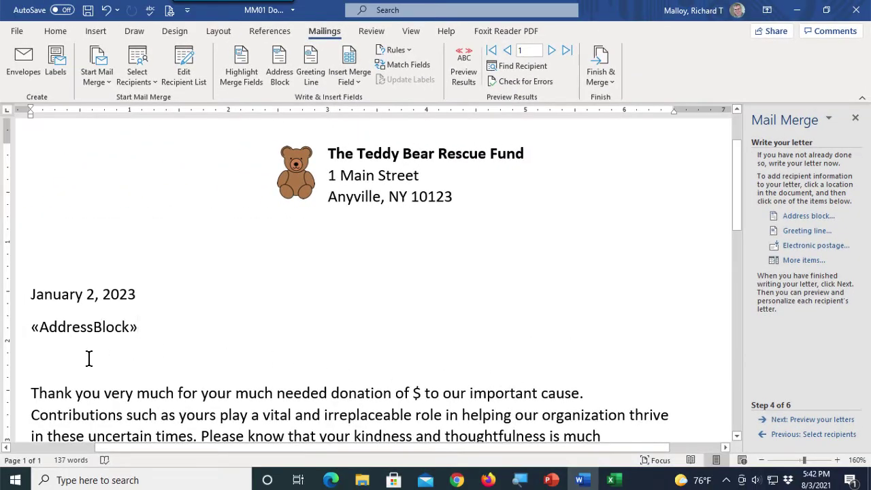
# Insert a Greeting Line beneath the address and preview it with real recipient data
pyautogui.click(37, 364)
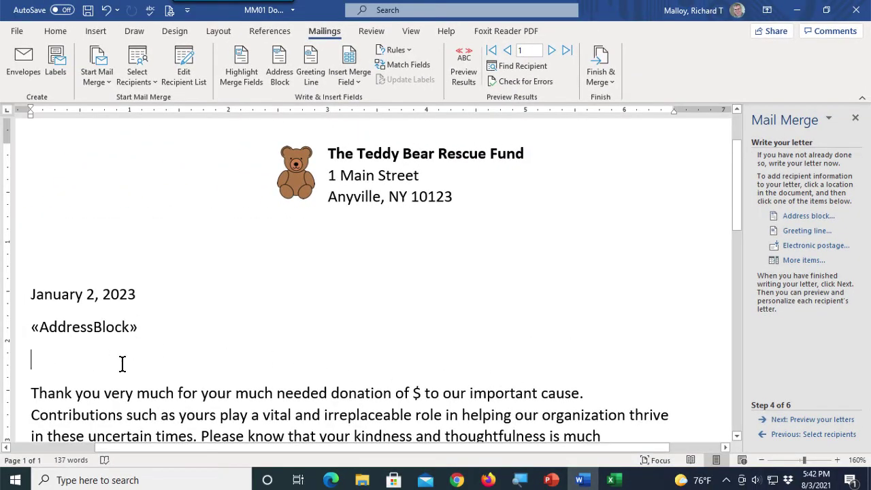
pyautogui.click(796, 231)
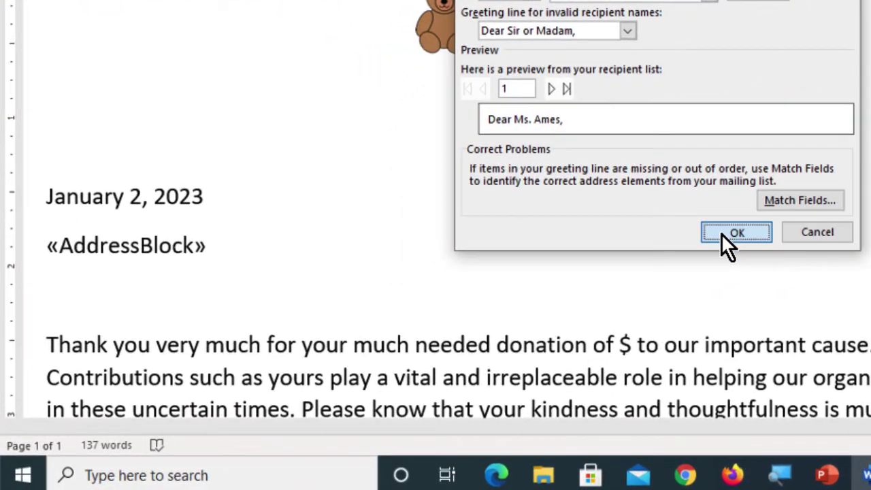
pyautogui.click(723, 233)
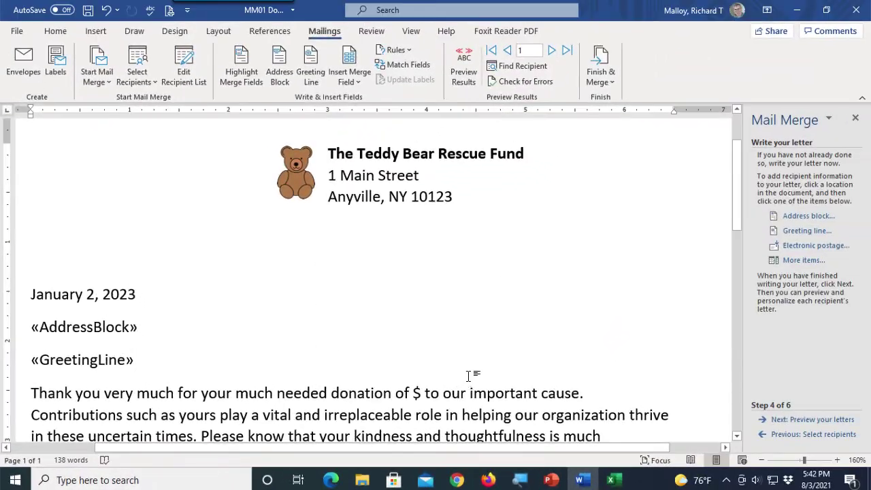
pyautogui.click(465, 74)
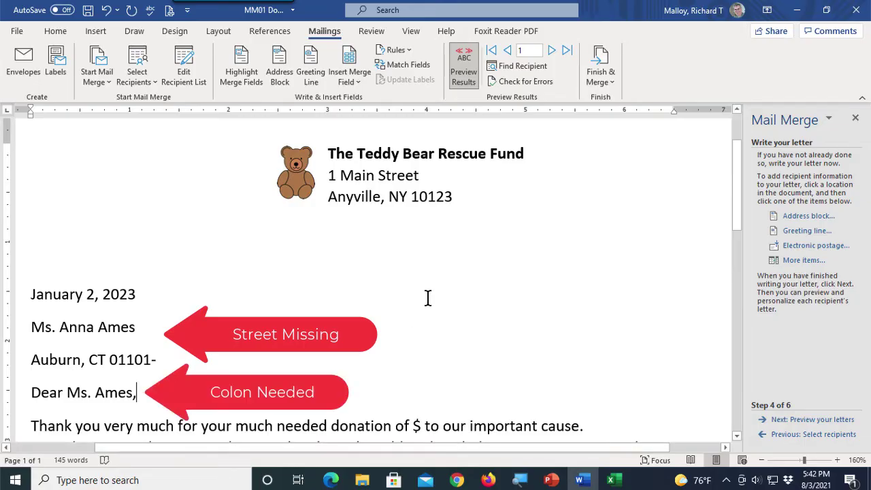
# Undo twice to take out the AddressBlock and GreetingLine fields
pyautogui.click(108, 11)
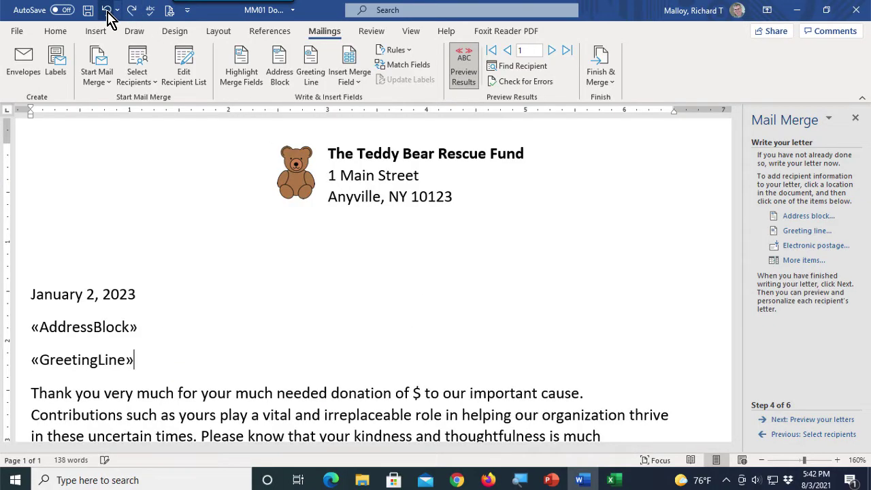
pyautogui.click(107, 11)
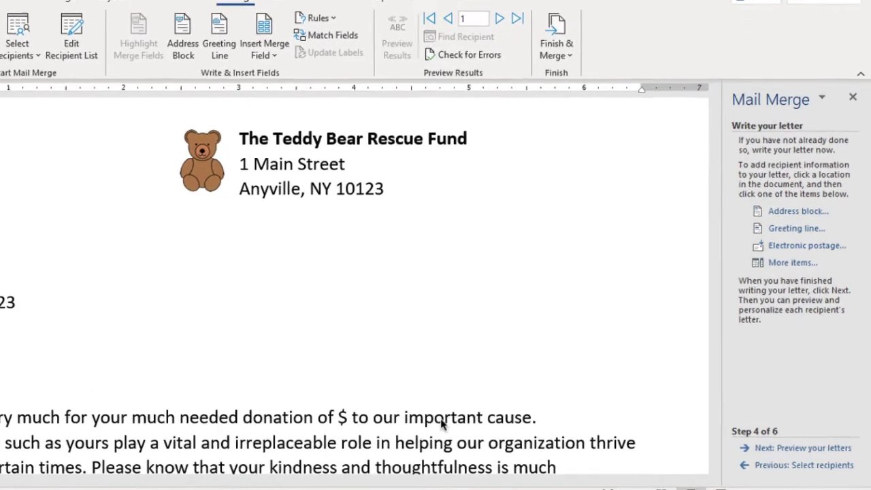
# Insert Title, First_Name and Last_Name fields separated by spaces on the name line, then start a new line
pyautogui.click(810, 258)
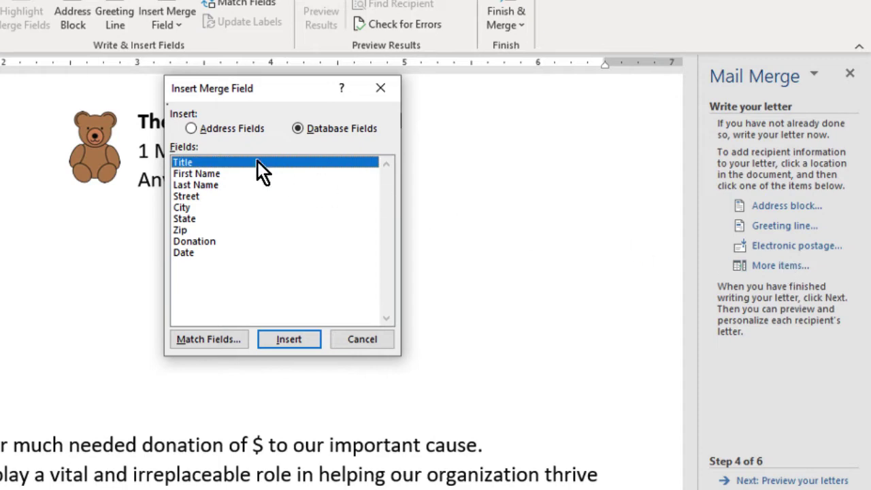
pyautogui.click(305, 339)
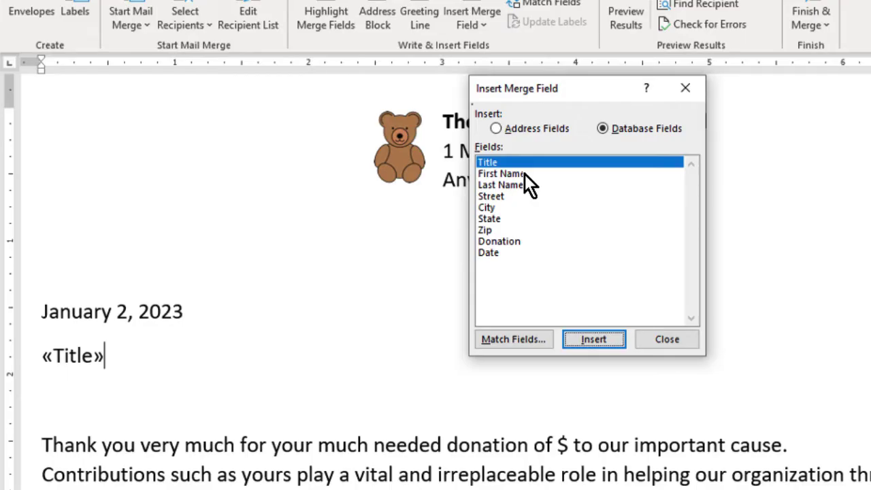
pyautogui.click(525, 173)
pyautogui.click(594, 338)
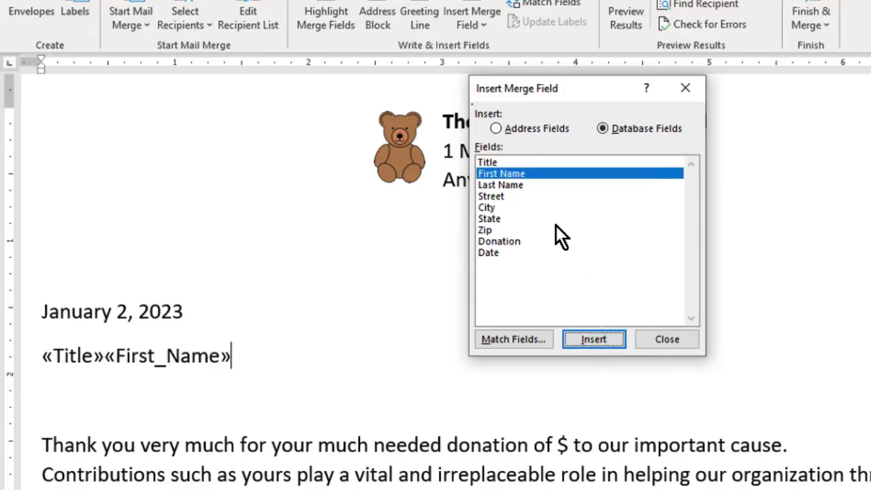
pyautogui.click(517, 184)
pyautogui.click(595, 337)
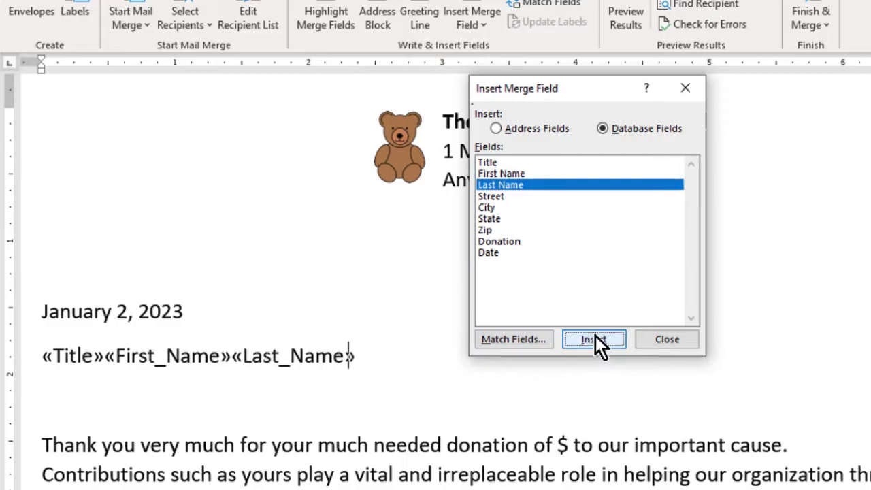
pyautogui.click(667, 341)
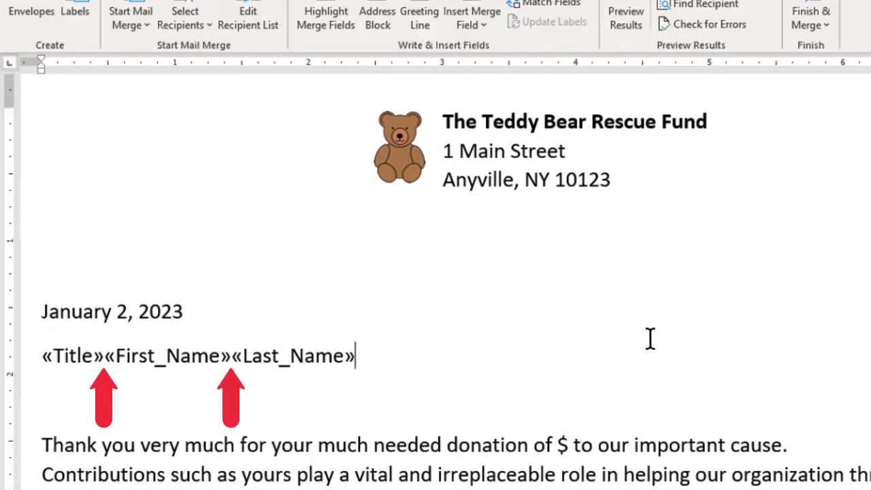
pyautogui.click(104, 361)
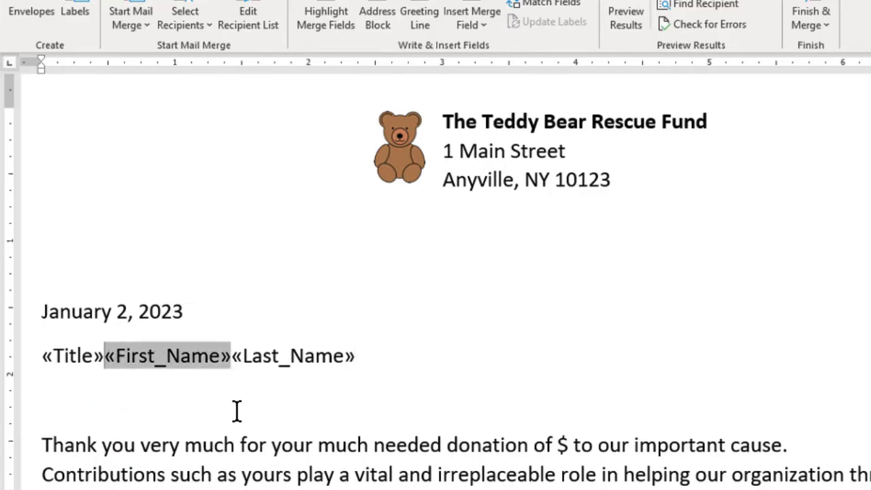
pyautogui.click(240, 364)
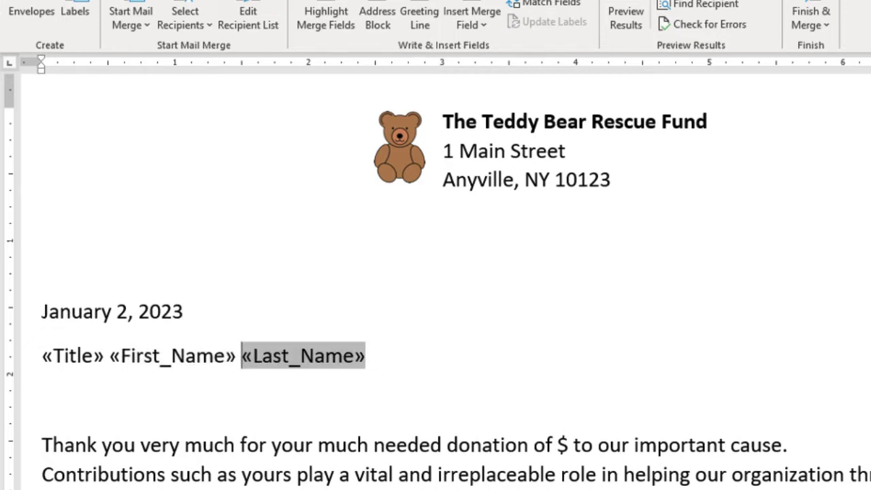
pyautogui.click(392, 366)
pyautogui.press('Return')
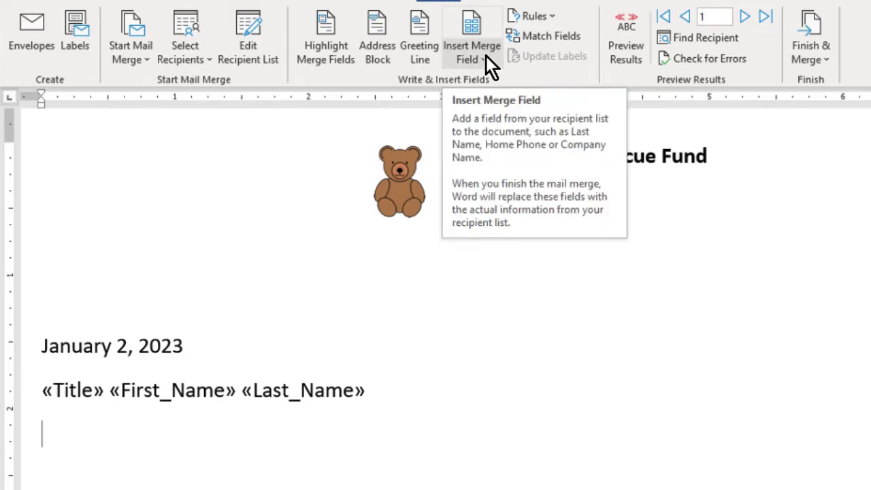
# Add the Street field, then City, a comma, State and Zip on the line below
pyautogui.click(486, 58)
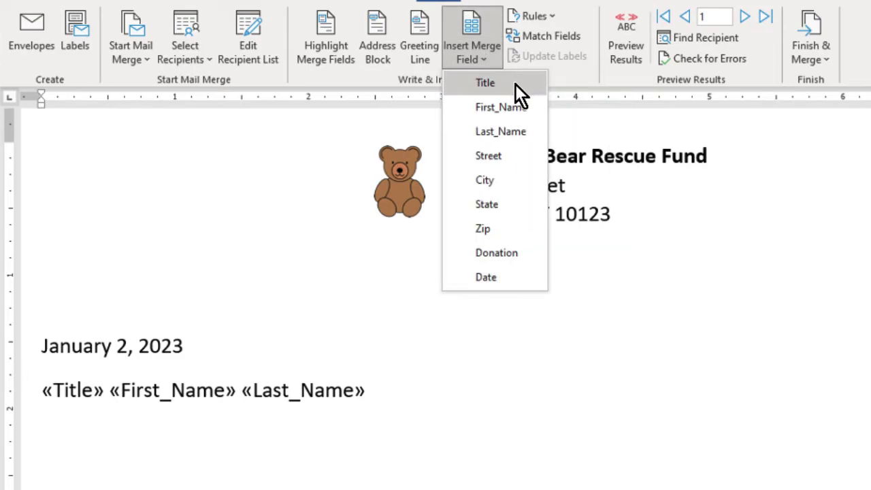
pyautogui.click(501, 158)
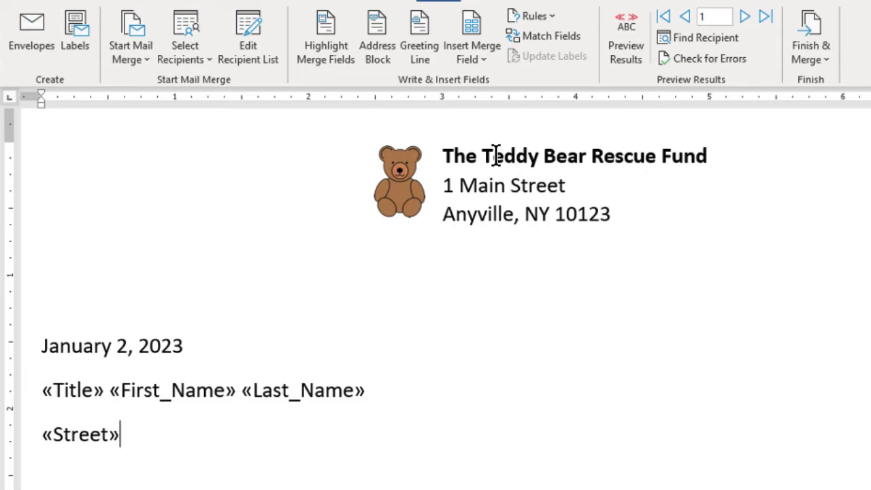
pyautogui.press('Return')
pyautogui.click(473, 53)
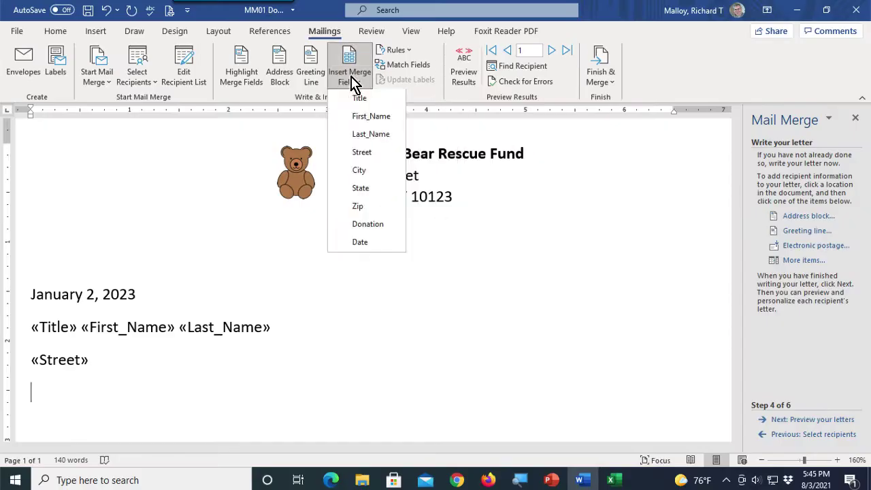
pyautogui.click(484, 176)
pyautogui.write(',')
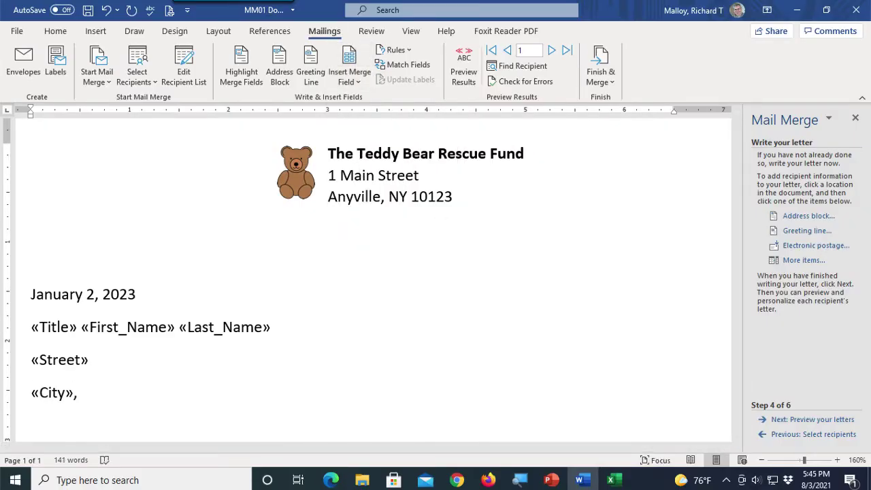
pyautogui.click(355, 86)
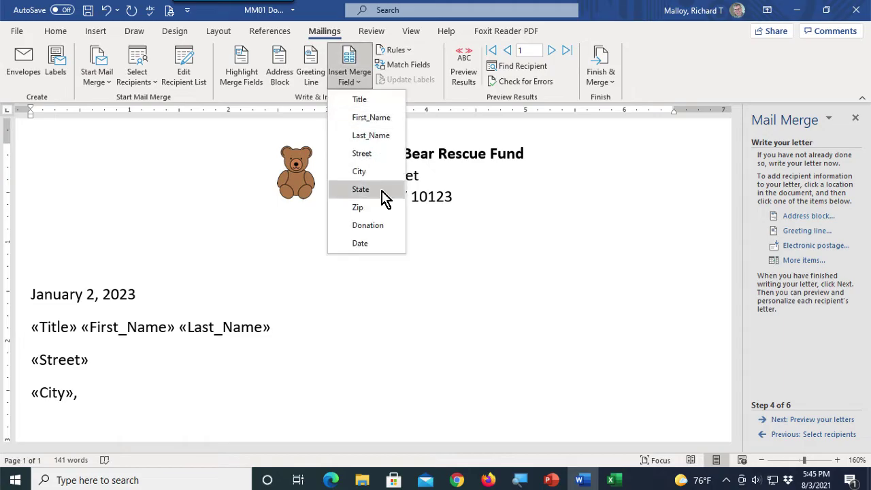
pyautogui.click(381, 190)
pyautogui.click(355, 85)
pyautogui.click(371, 206)
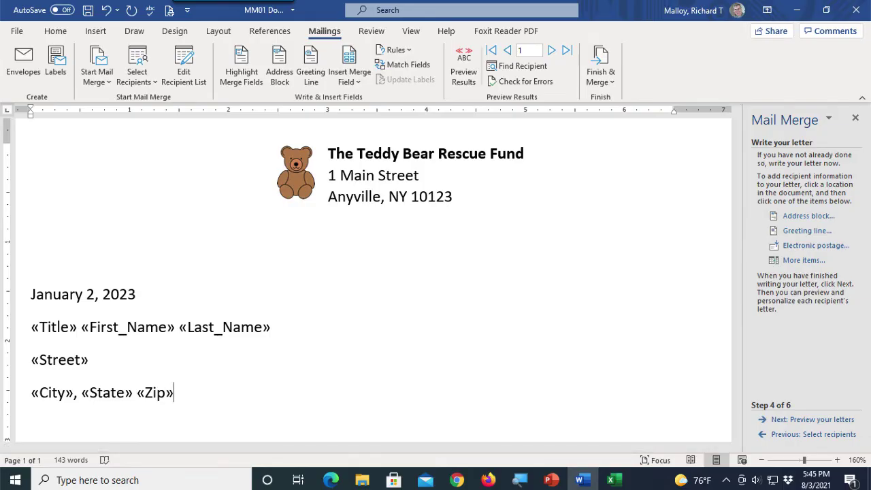
pyautogui.click(28, 328)
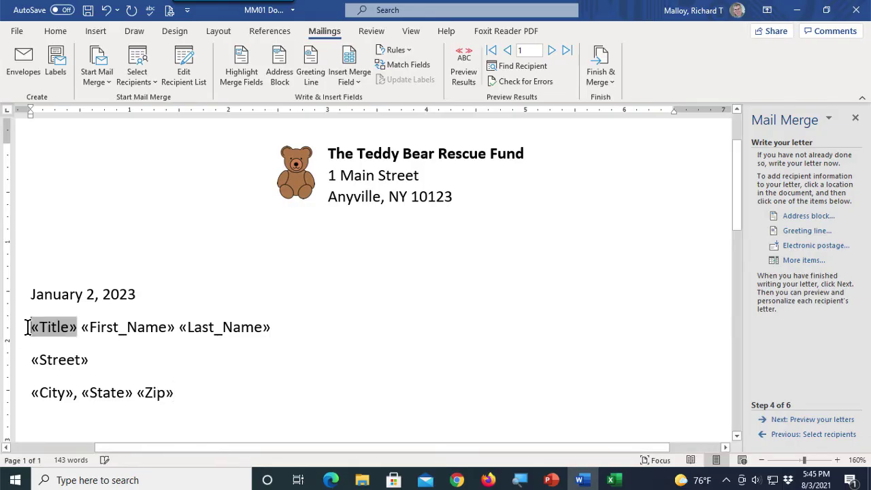
# Set Spacing After to 0 pt for the selected name and street lines on the Layout tab
pyautogui.moveTo(28, 328); pyautogui.dragTo(107, 362)
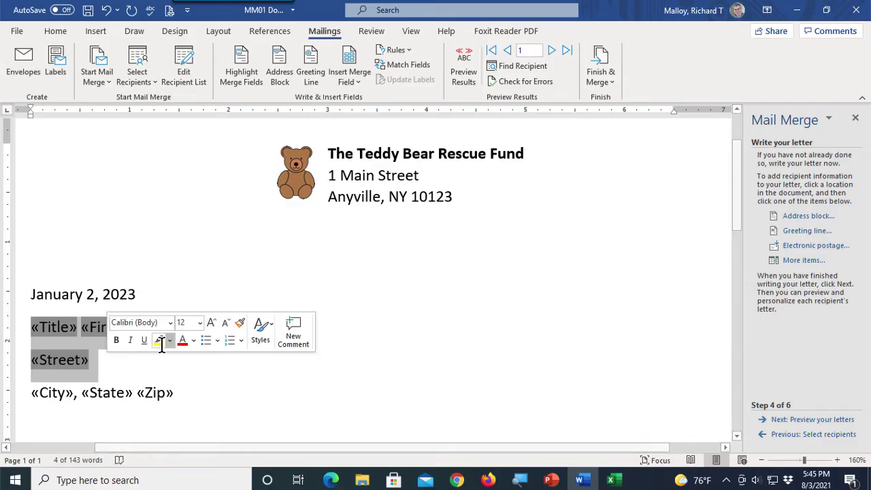
pyautogui.click(222, 34)
pyautogui.click(386, 85)
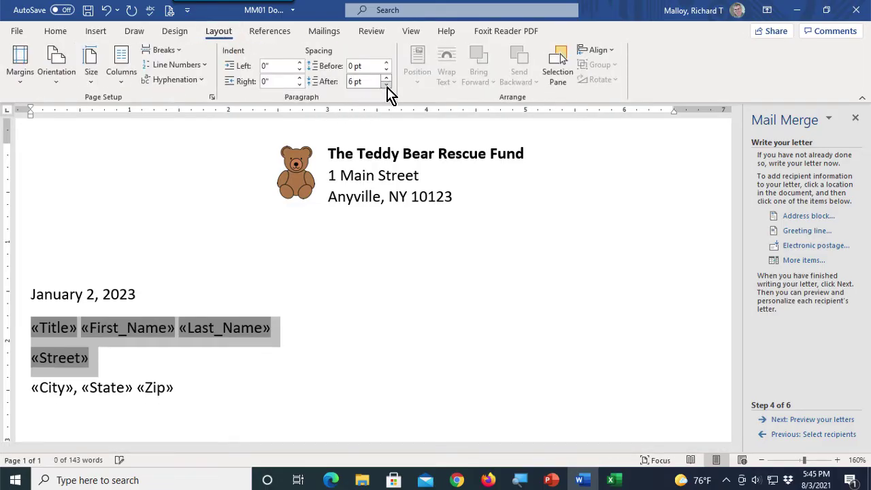
pyautogui.click(386, 85)
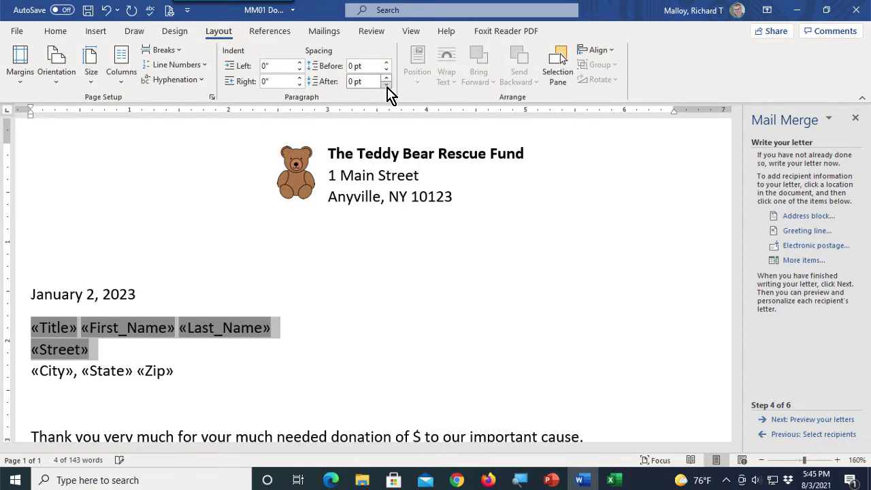
pyautogui.click(51, 404)
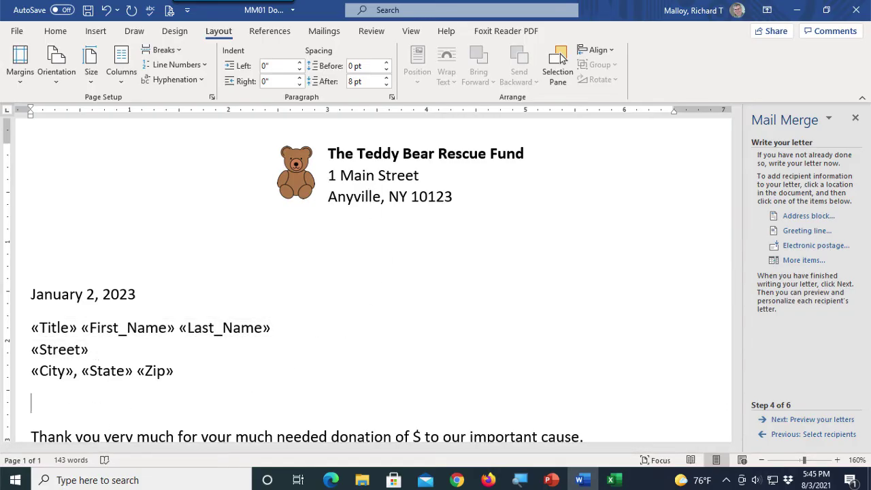
# Write the salutation 'Dear «Title» «Last_Name»:' using Insert Merge Field
pyautogui.write('Dear')
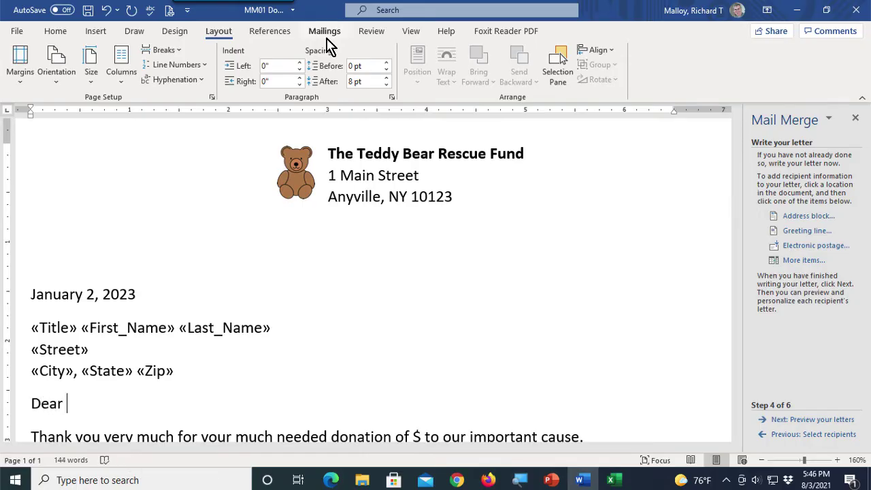
pyautogui.click(324, 34)
pyautogui.click(358, 80)
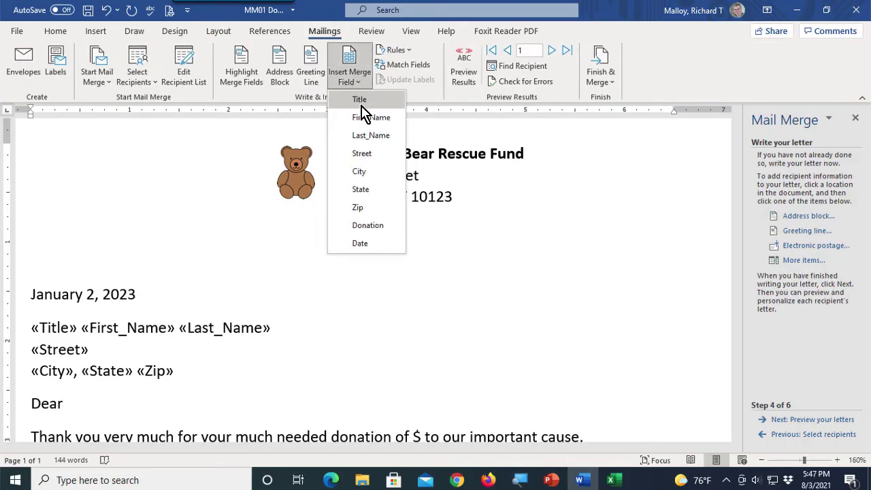
pyautogui.click(360, 100)
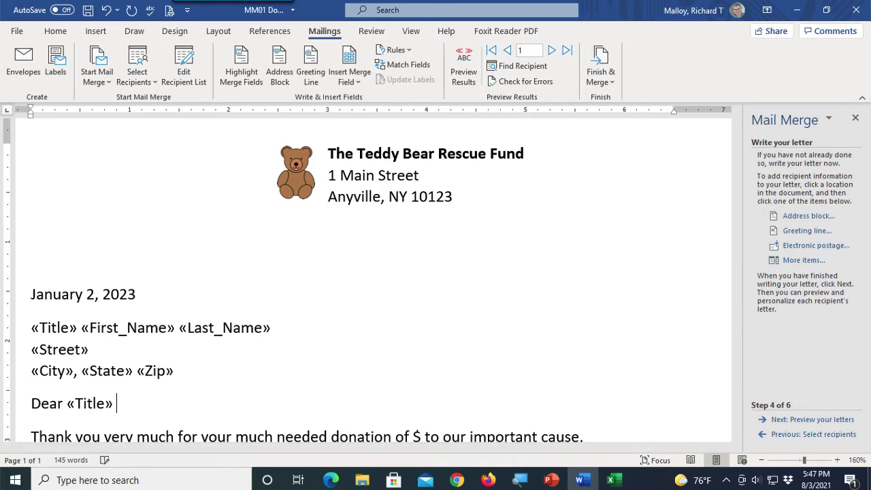
pyautogui.click(351, 80)
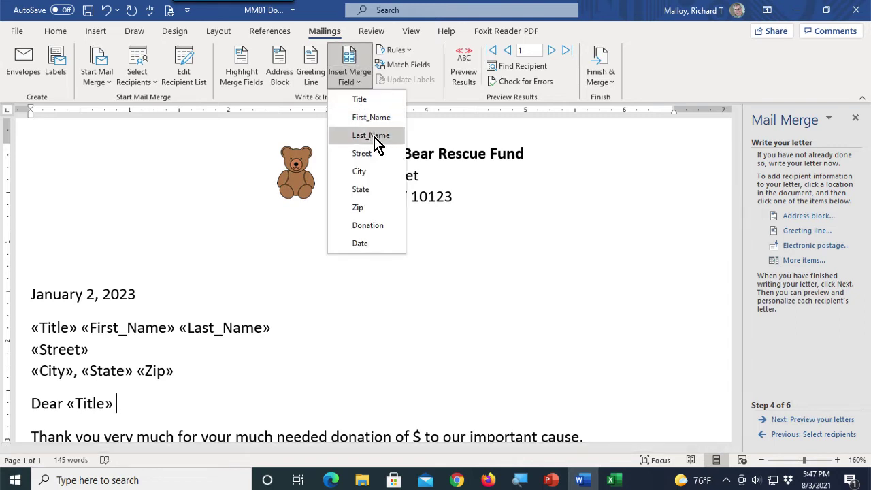
pyautogui.click(375, 136)
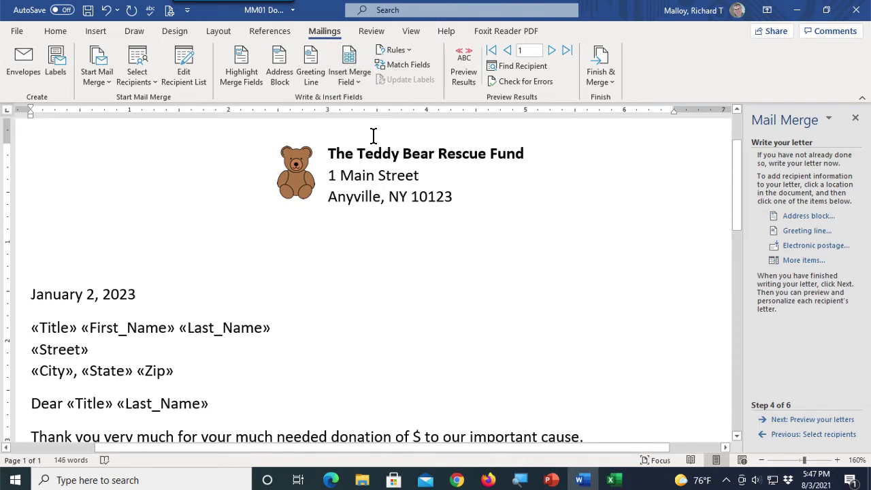
pyautogui.write(':')
# Insert the Donation merge field right after the dollar sign
pyautogui.scroll(-1, 506, 381)
pyautogui.click(353, 83)
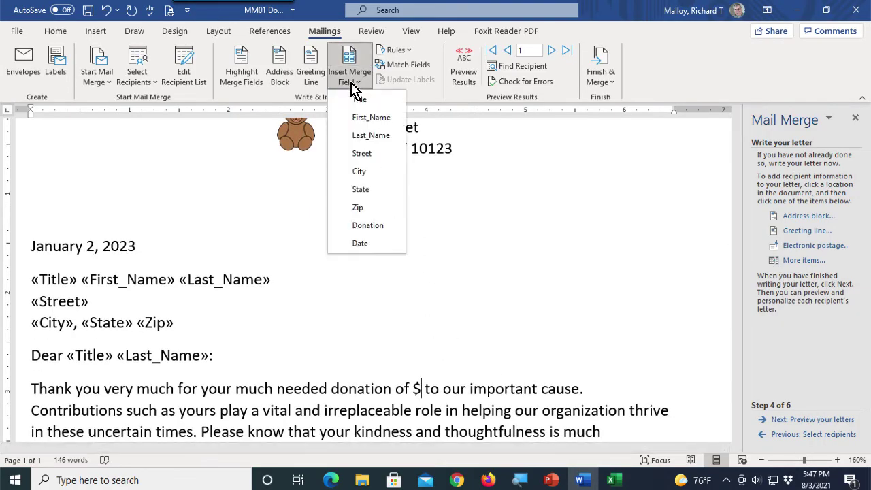
pyautogui.click(369, 226)
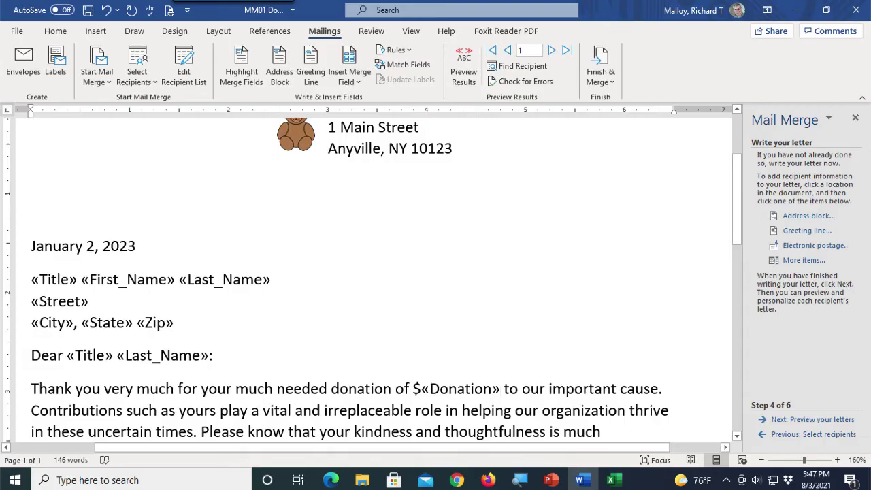
# Preview the merged letters, stepping through to the fifth recipient
pyautogui.click(780, 420)
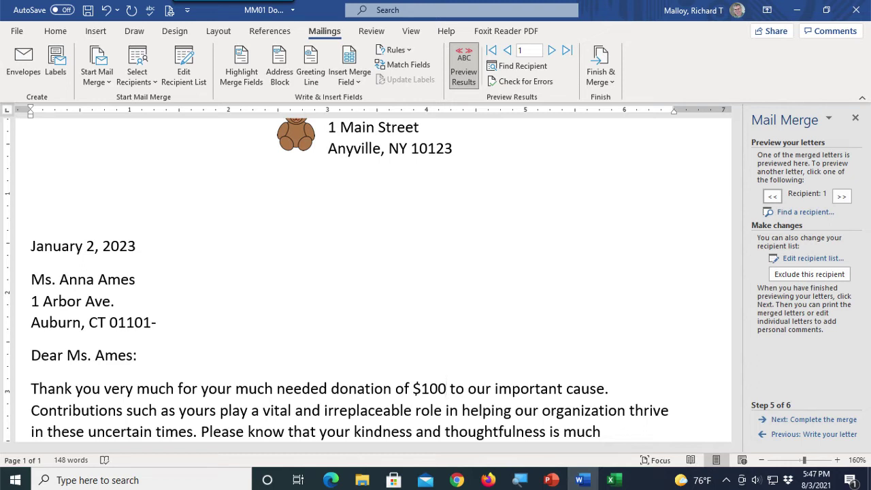
pyautogui.click(843, 197)
pyautogui.click(843, 198)
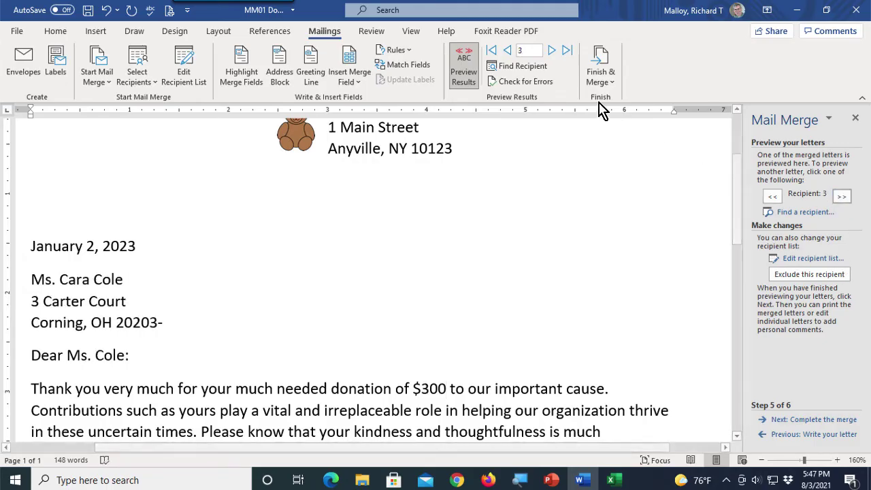
pyautogui.click(553, 52)
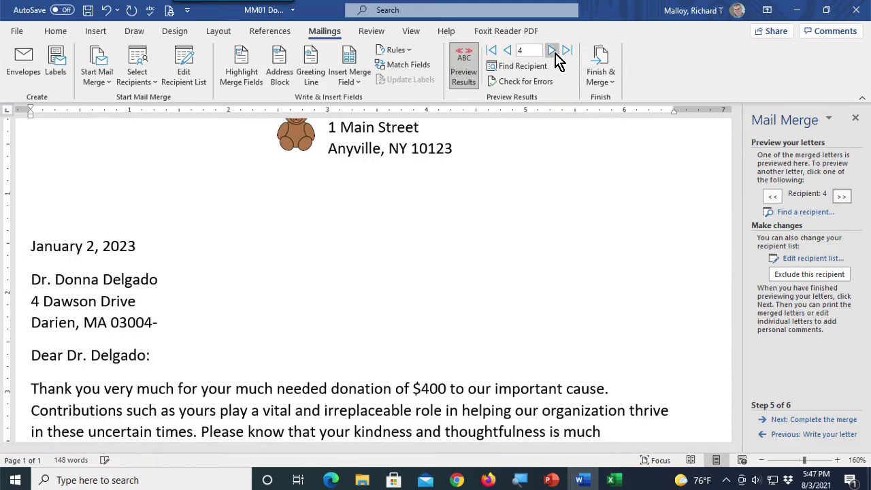
pyautogui.click(552, 52)
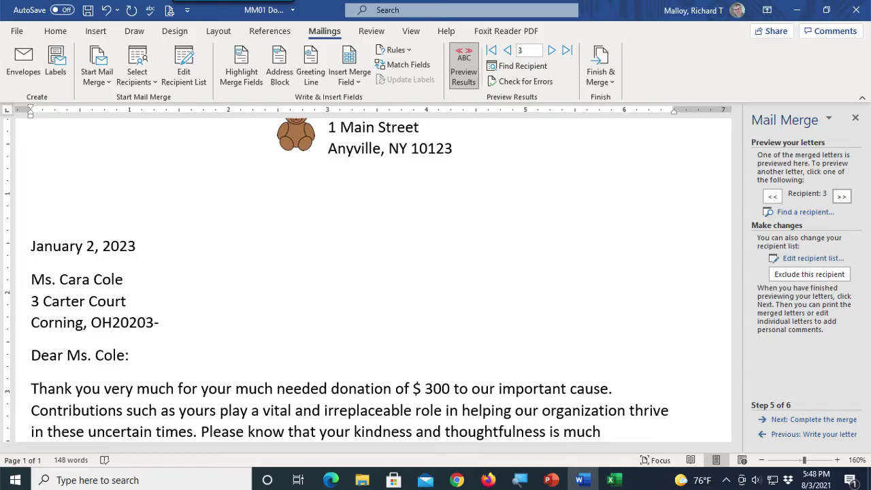
# Delete the space after the dollar sign, recheck the previews, and continue to Complete the merge
pyautogui.click(113, 322)
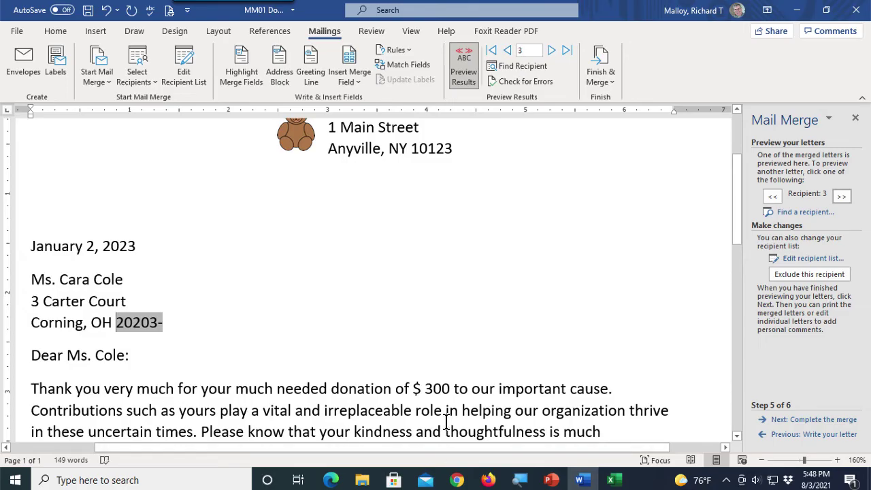
pyautogui.click(426, 388)
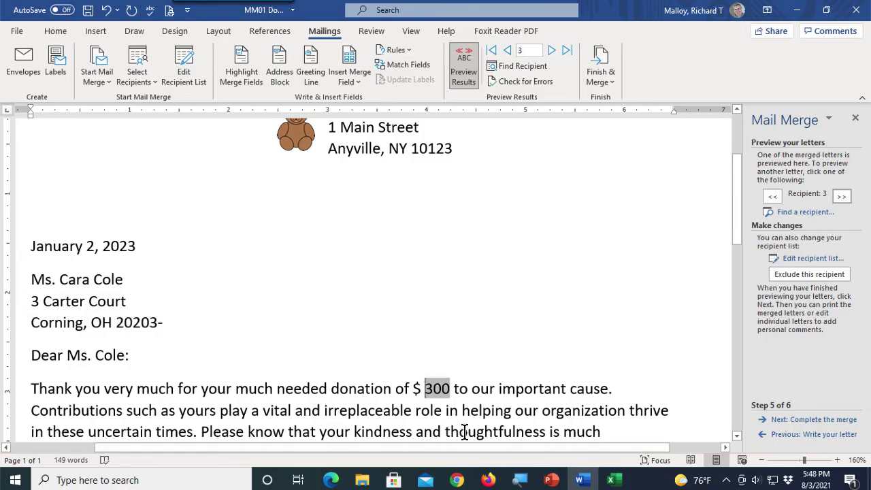
pyautogui.press('BackSpace')
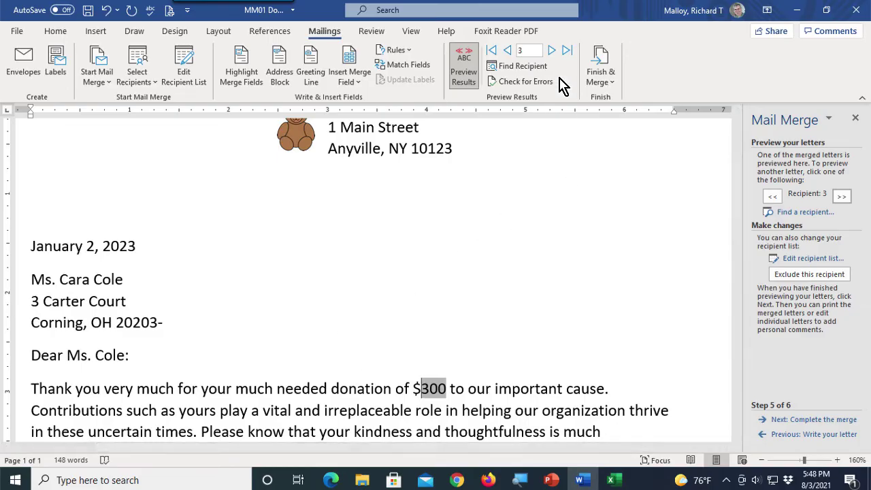
pyautogui.click(552, 52)
pyautogui.click(551, 51)
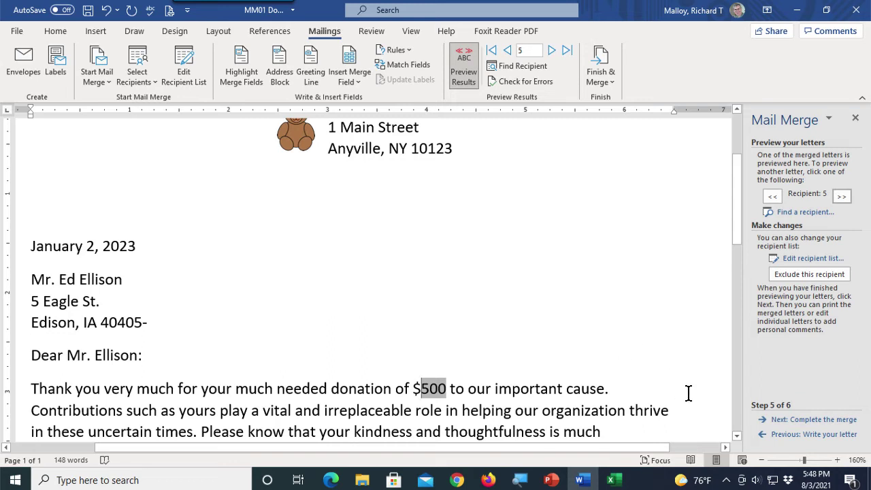
pyautogui.click(780, 420)
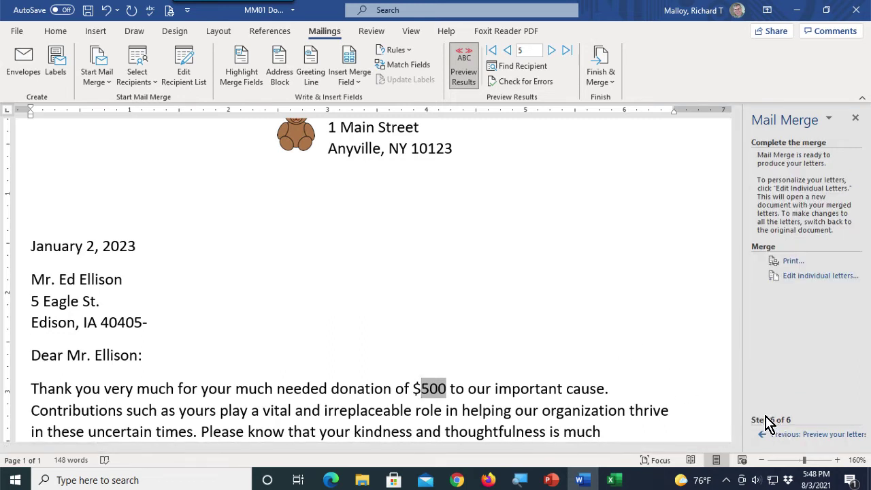
# Merge All records as individual letters into a new Letters1 document
pyautogui.click(608, 389)
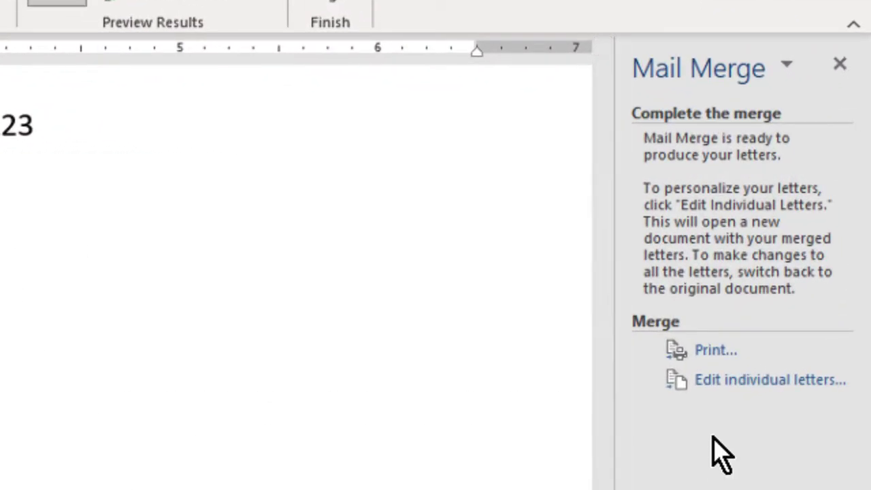
pyautogui.click(755, 382)
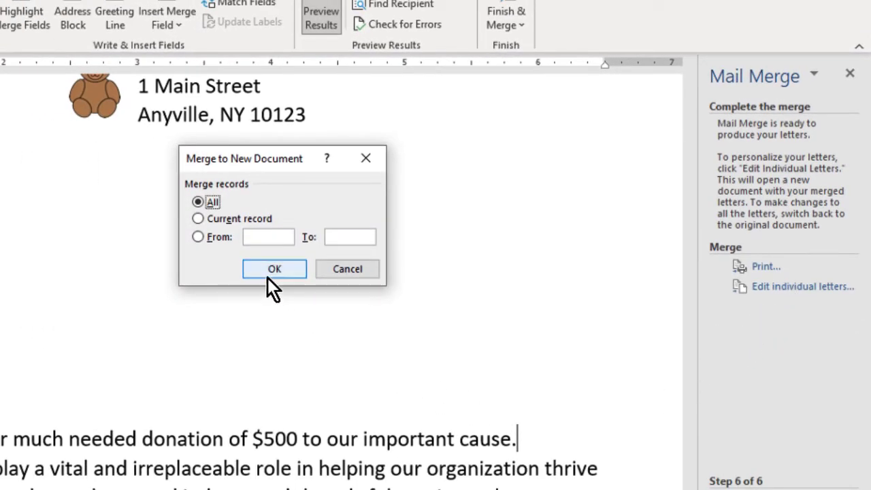
pyautogui.click(290, 273)
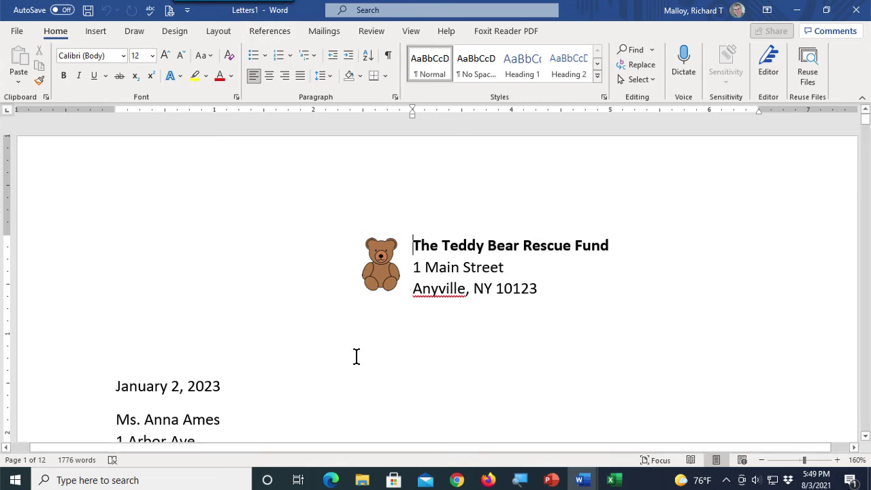
# In the last letter, insert 'and very generous ' before the word 'donation'
pyautogui.scroll(-8, 356, 356)
pyautogui.scroll(-20, 356, 356)
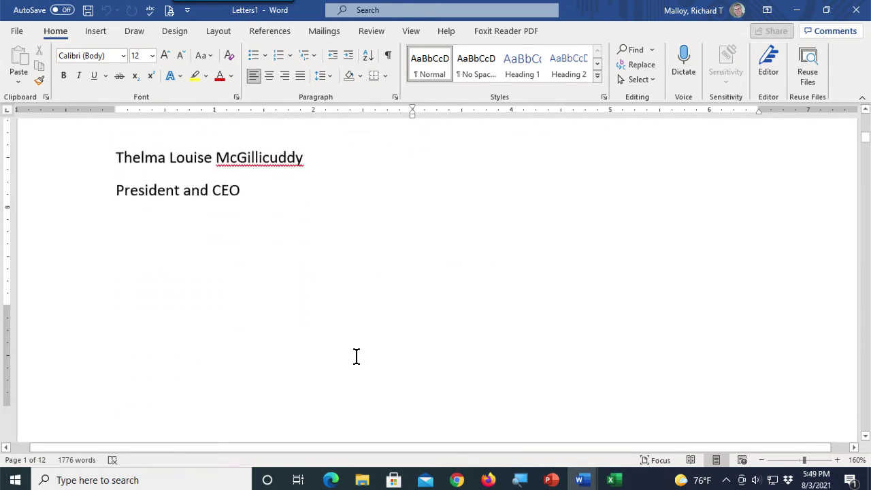
pyautogui.scroll(-15, 356, 356)
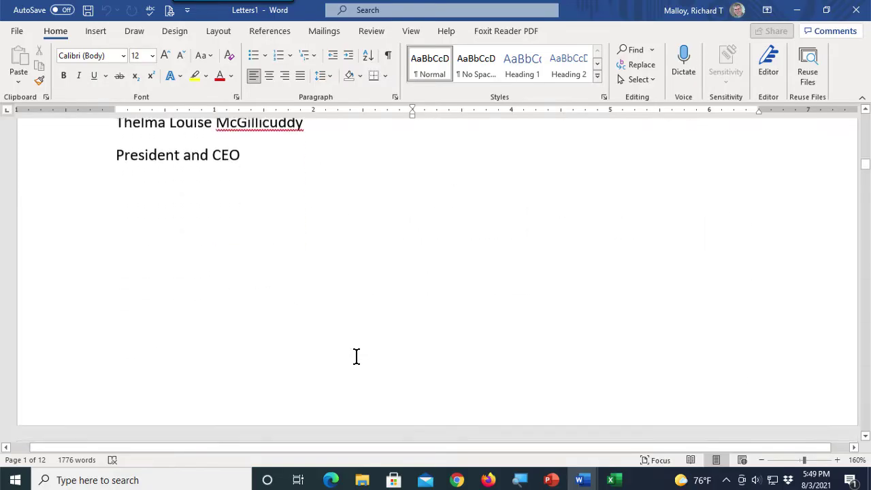
pyautogui.scroll(-20, 356, 356)
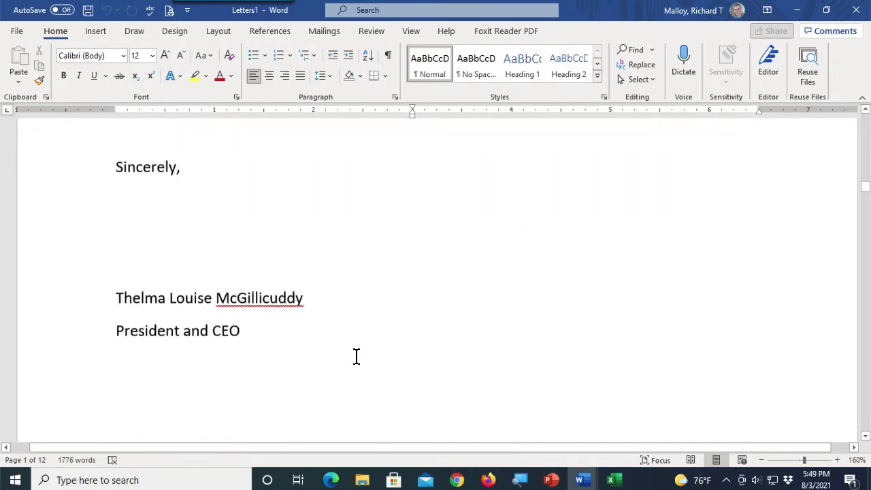
pyautogui.scroll(-18, 356, 356)
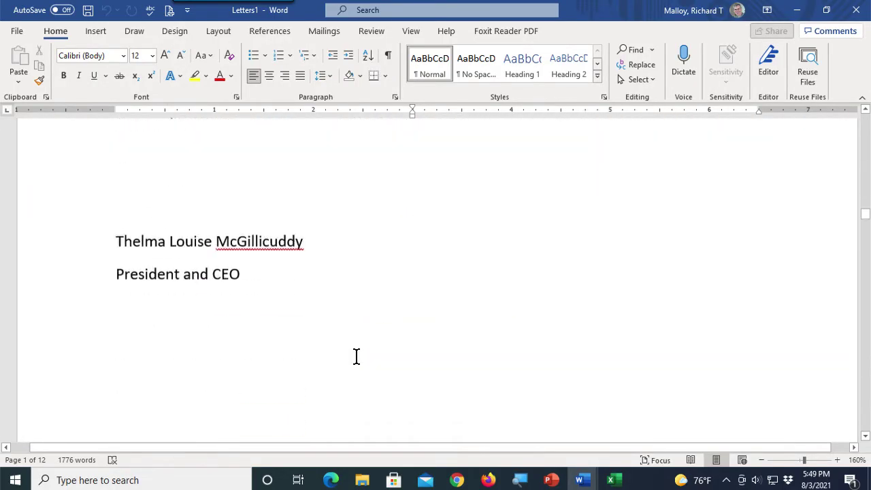
pyautogui.scroll(-15, 356, 356)
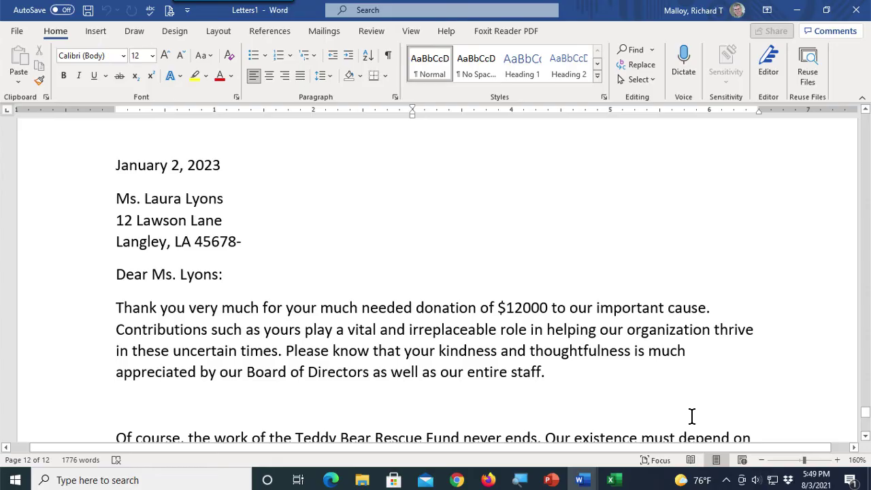
pyautogui.click(416, 308)
pyautogui.write('and very generous')
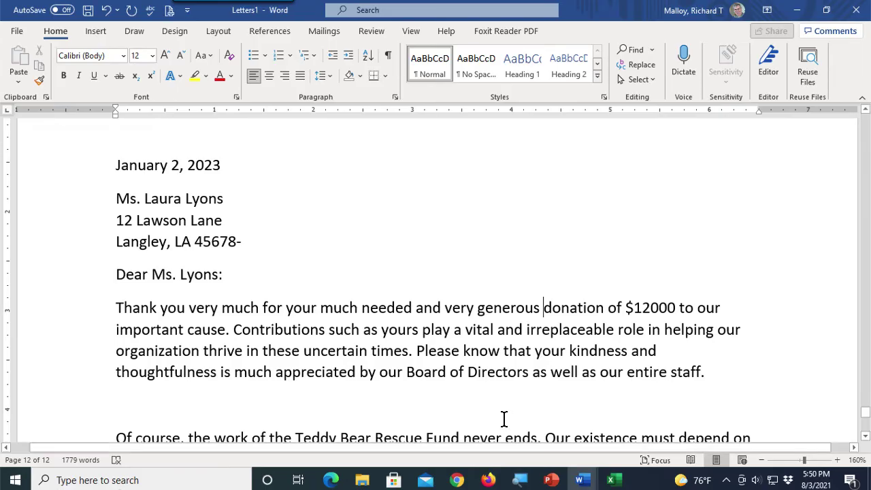
pyautogui.click(17, 34)
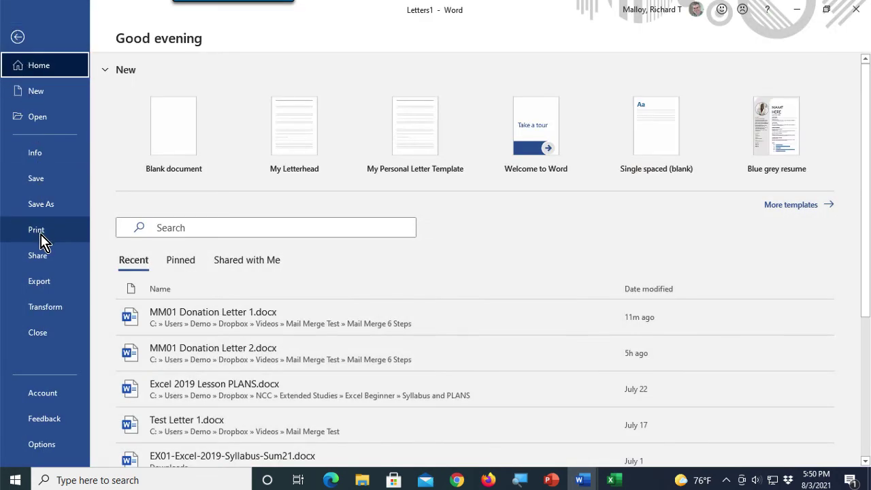
# Close the Letters1 document, choosing Don't Save at the save prompt
pyautogui.click(18, 37)
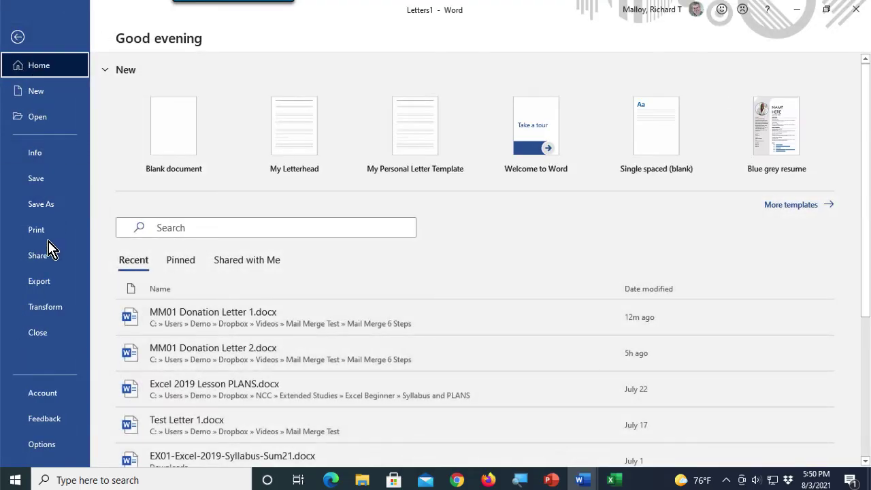
pyautogui.click(51, 332)
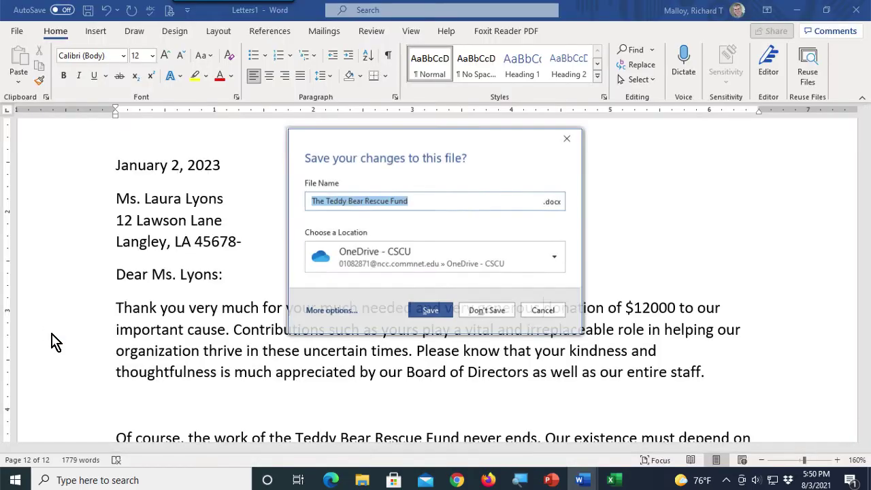
pyautogui.click(486, 312)
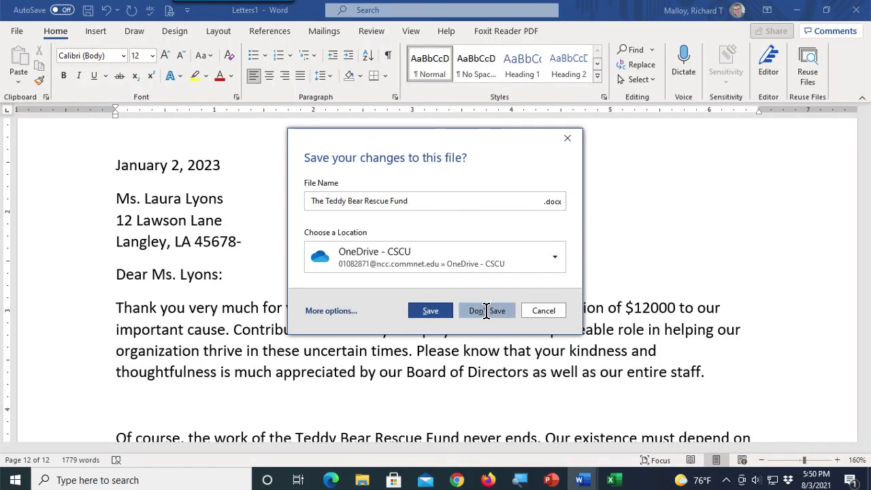